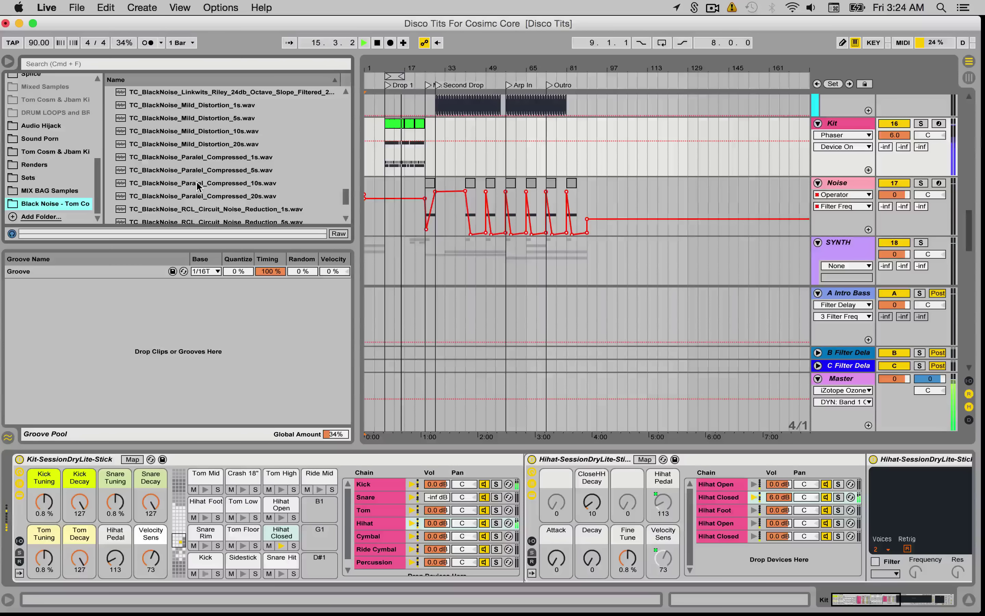
# Preview the Paralel_Compressed_5s, RCL_Circuit_Noise_Reduction_10s and Linkwits Riley noise samples during playback.
pyautogui.scroll(-2, 198, 185)
pyautogui.click(199, 145)
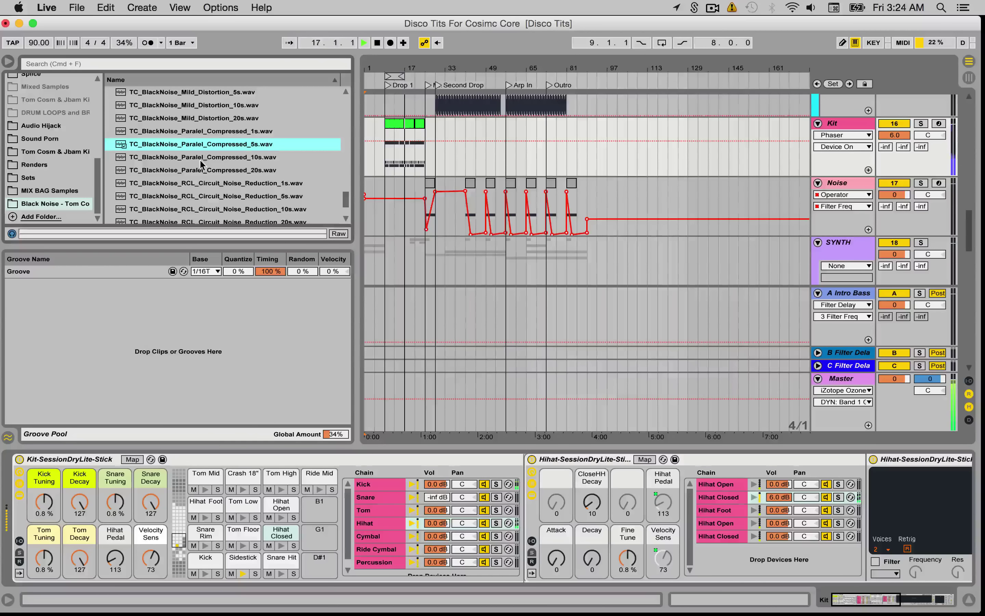
pyautogui.scroll(-2, 201, 164)
pyautogui.click(232, 185)
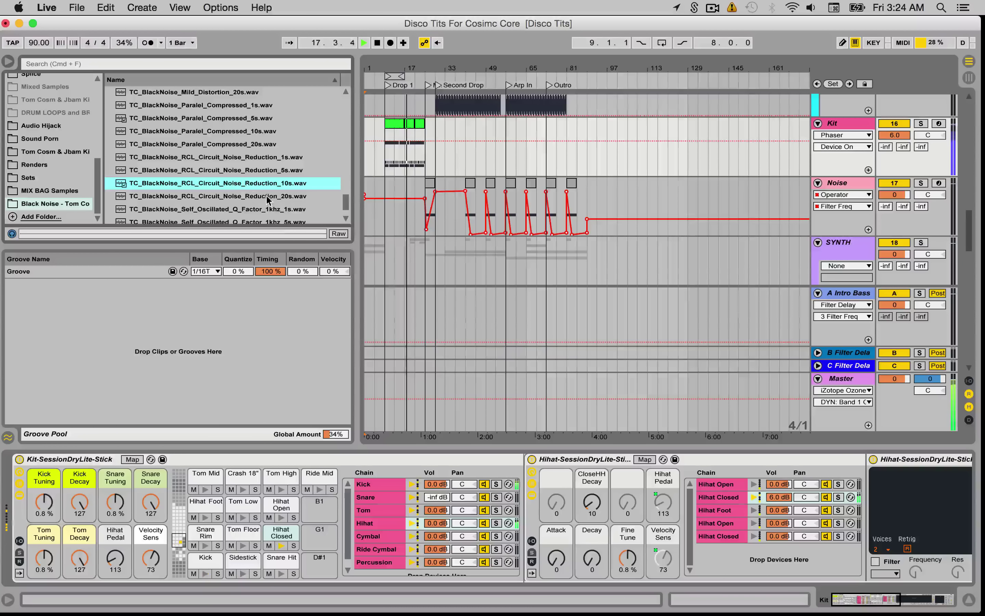
pyautogui.scroll(3, 273, 199)
pyautogui.click(230, 131)
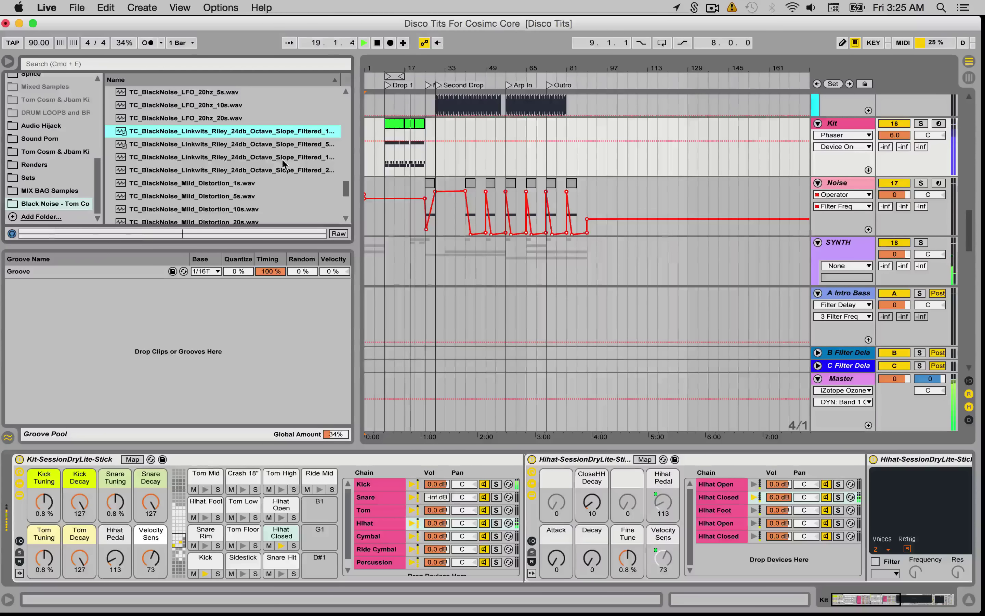
# Audition the DC_Offset_75 noise samples at 1s, 5s, 10s and 20s.
pyautogui.scroll(5, 285, 167)
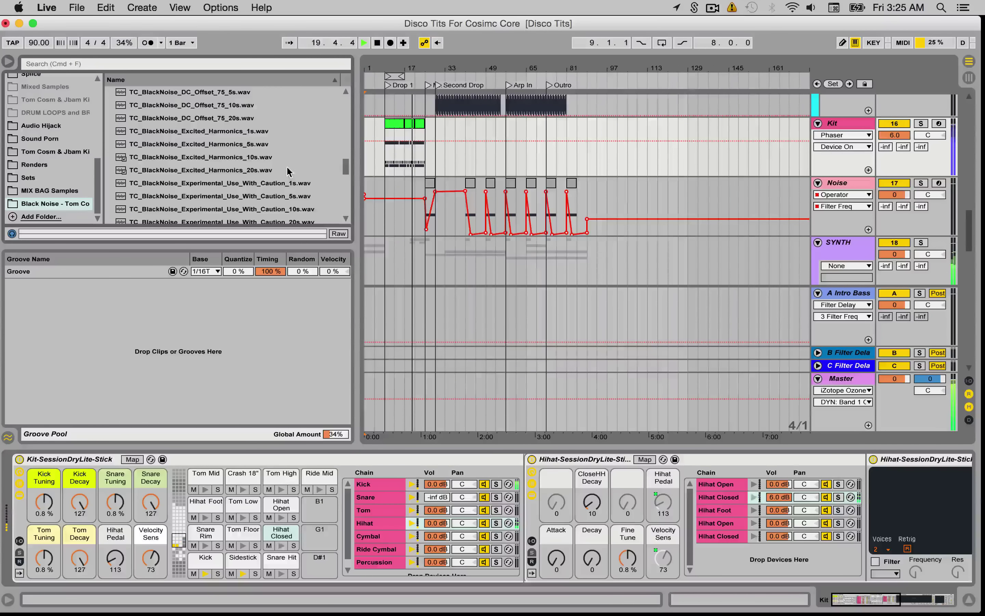
pyautogui.scroll(3, 277, 163)
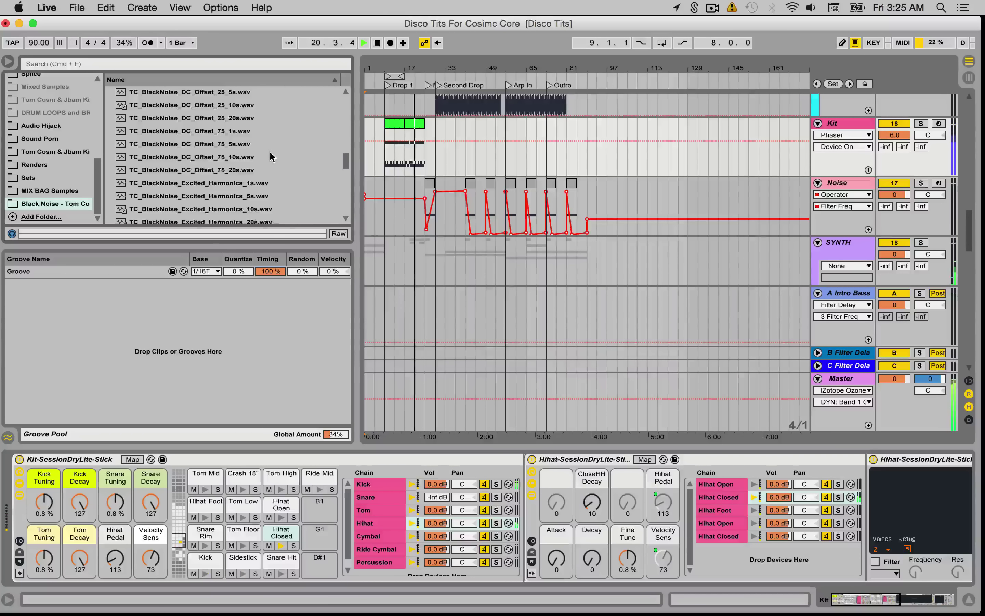
pyautogui.click(243, 131)
pyautogui.click(244, 144)
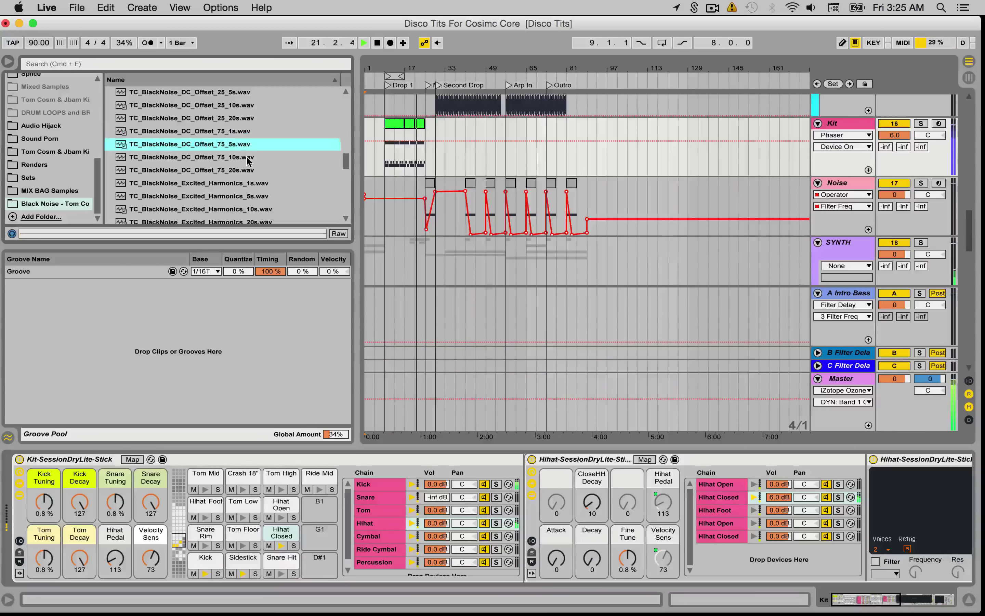
pyautogui.click(247, 158)
pyautogui.click(249, 170)
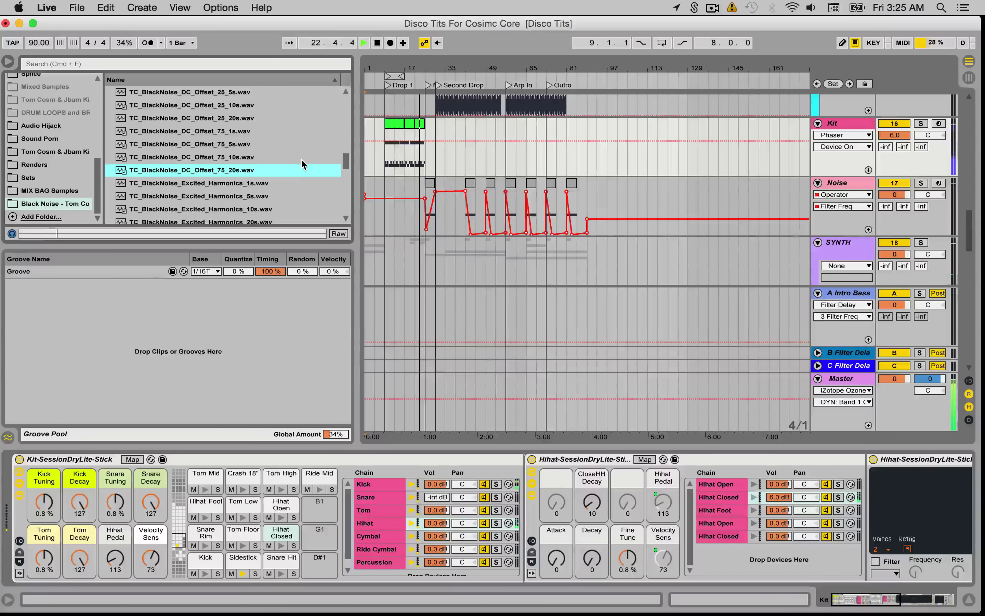
# Zoom the arrangement to bars 21–45 and stop the song.
pyautogui.moveTo(420, 63); pyautogui.dragTo(509, 123)
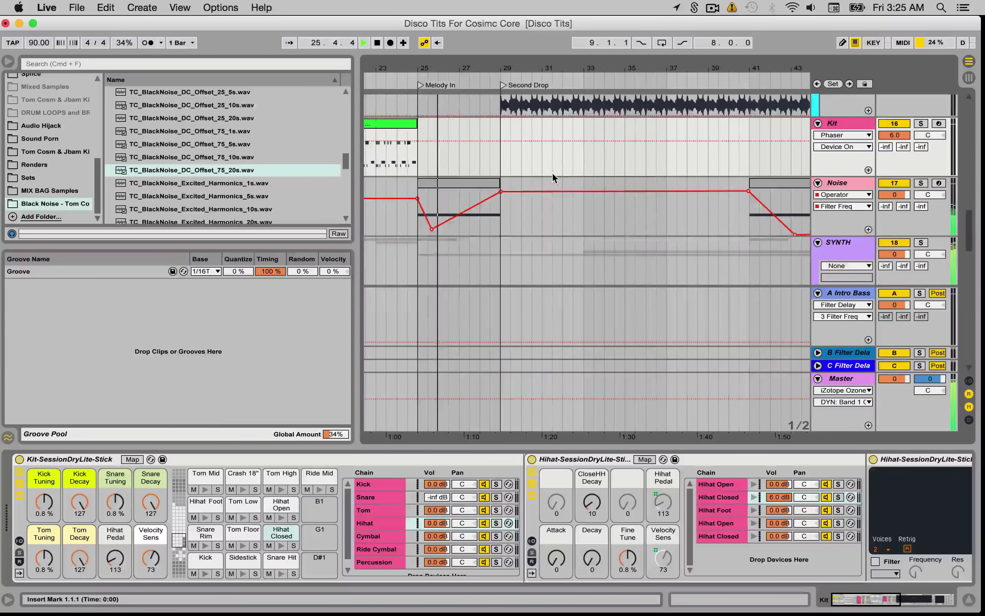
pyautogui.scroll(-10, 551, 175)
pyautogui.scroll(3, 556, 178)
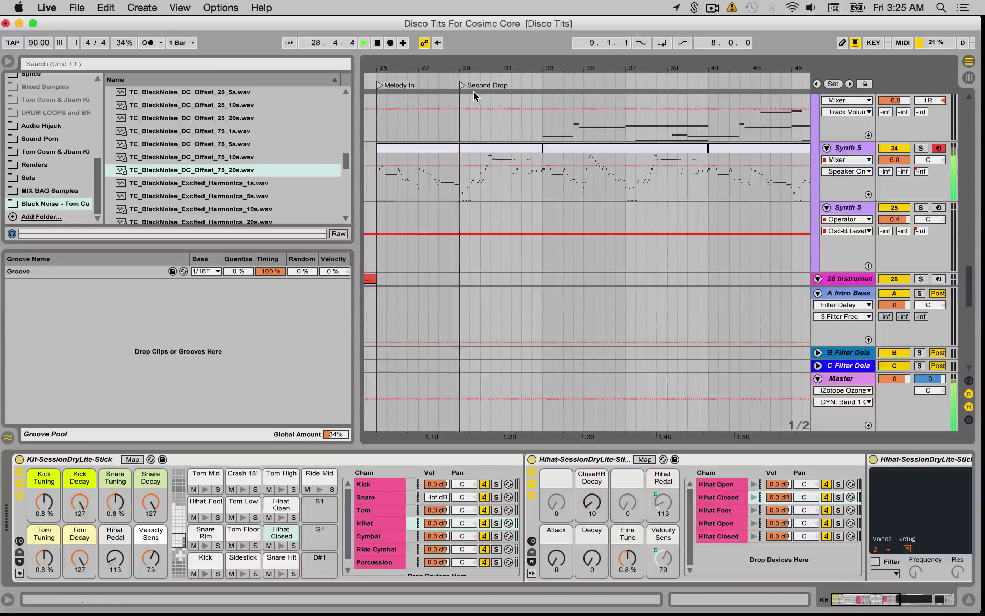
pyautogui.click(472, 90)
pyautogui.press('space')
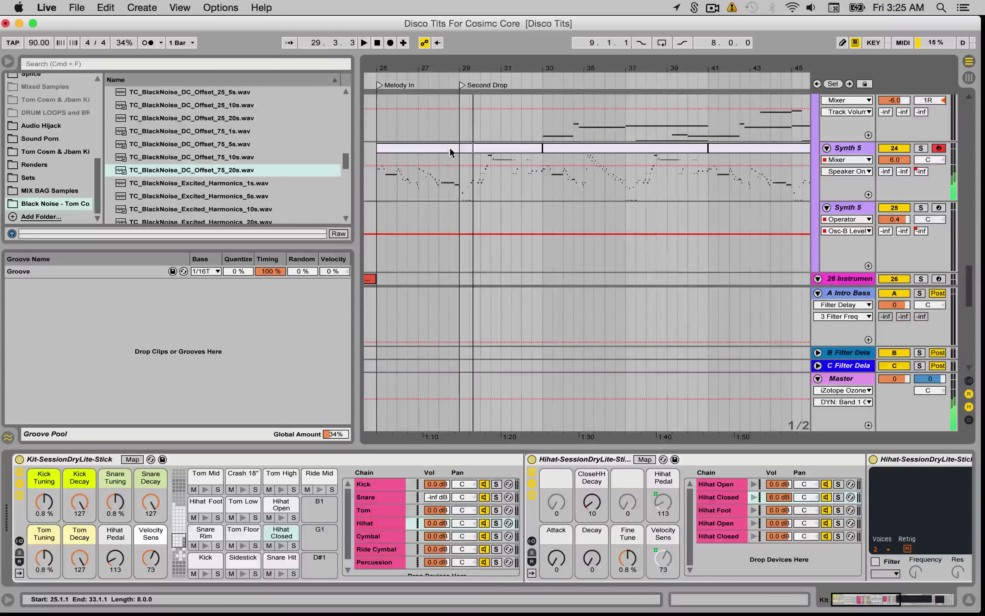
# Zoom in on the Second Drop and select the beat from 28.4 to 29.1.
pyautogui.moveTo(452, 63); pyautogui.dragTo(454, 87)
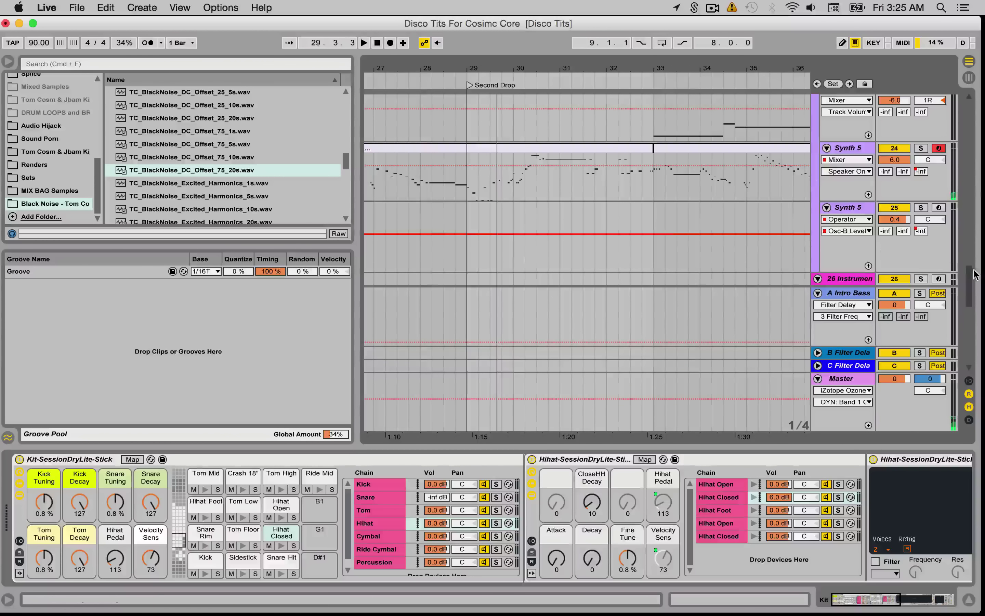
pyautogui.scroll(-3, 971, 285)
pyautogui.moveTo(970, 286); pyautogui.dragTo(971, 284)
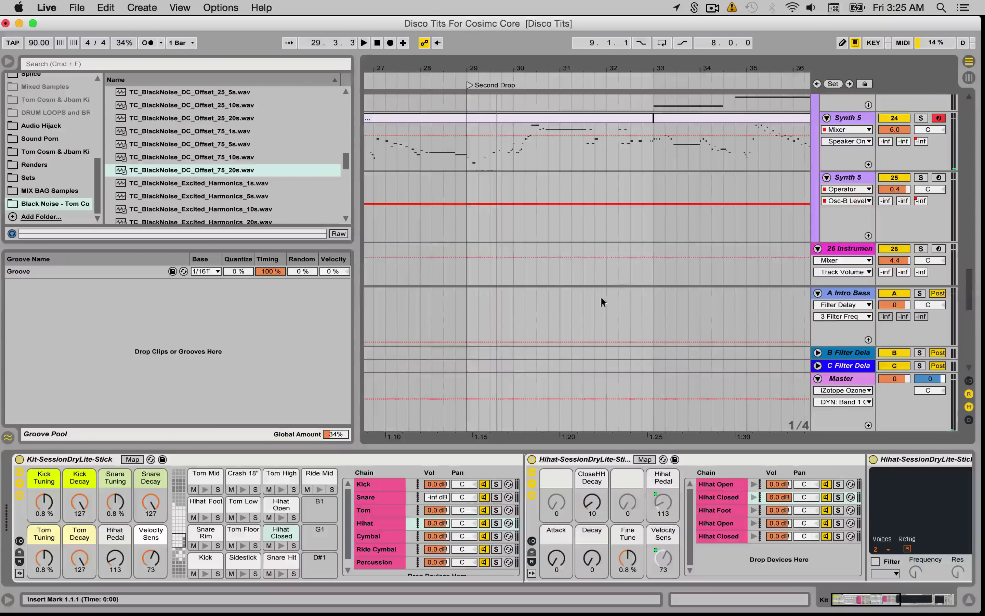
pyautogui.click(454, 414)
pyautogui.moveTo(970, 286); pyautogui.dragTo(977, 67)
pyautogui.keyDown('shift'); pyautogui.click(467, 118); pyautogui.keyUp('shift')
pyautogui.scroll(-10, 502, 237)
# Insert a new audio track after 33 Audio and name it 'Silence'.
pyautogui.scroll(-15, 819, 182)
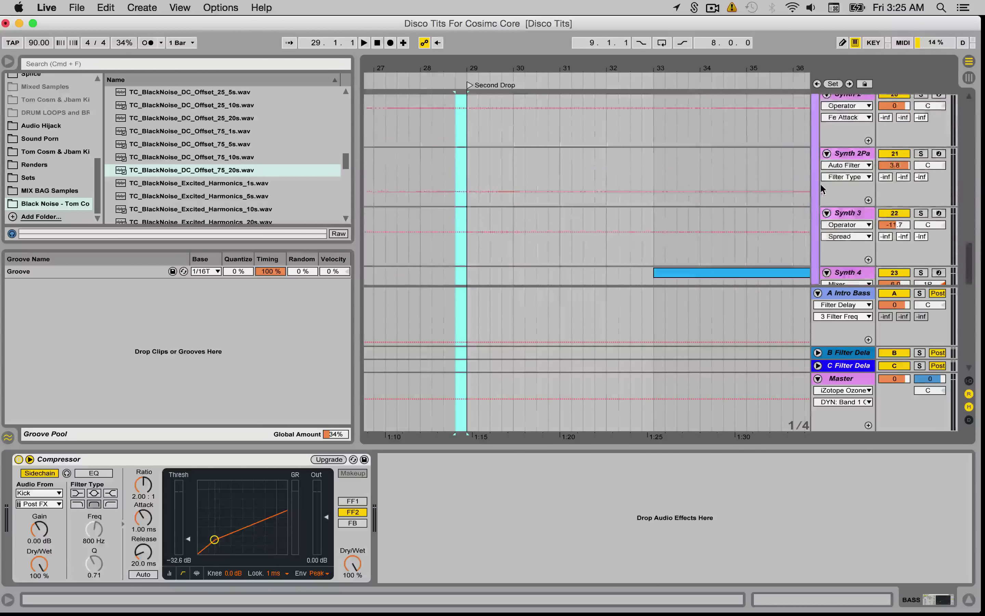
pyautogui.click(848, 234)
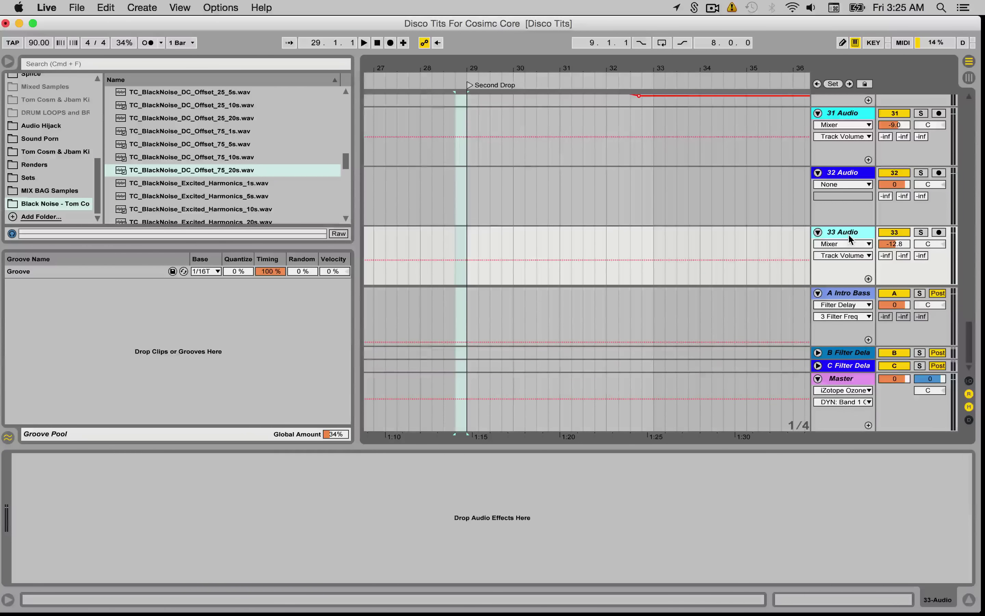
pyautogui.press('super+t')
pyautogui.press('super+r')
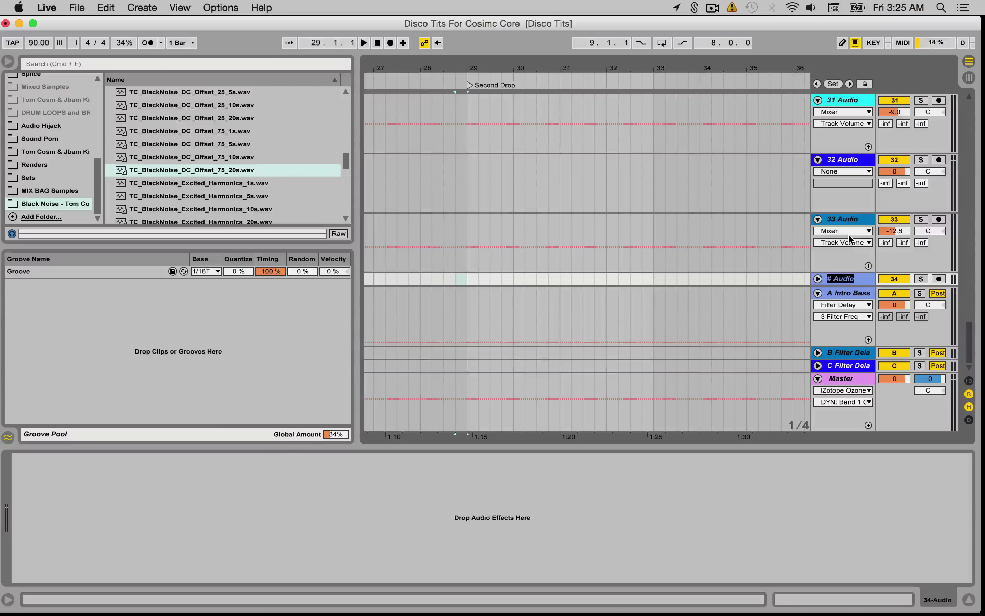
pyautogui.write('Silence')
pyautogui.press('Return')
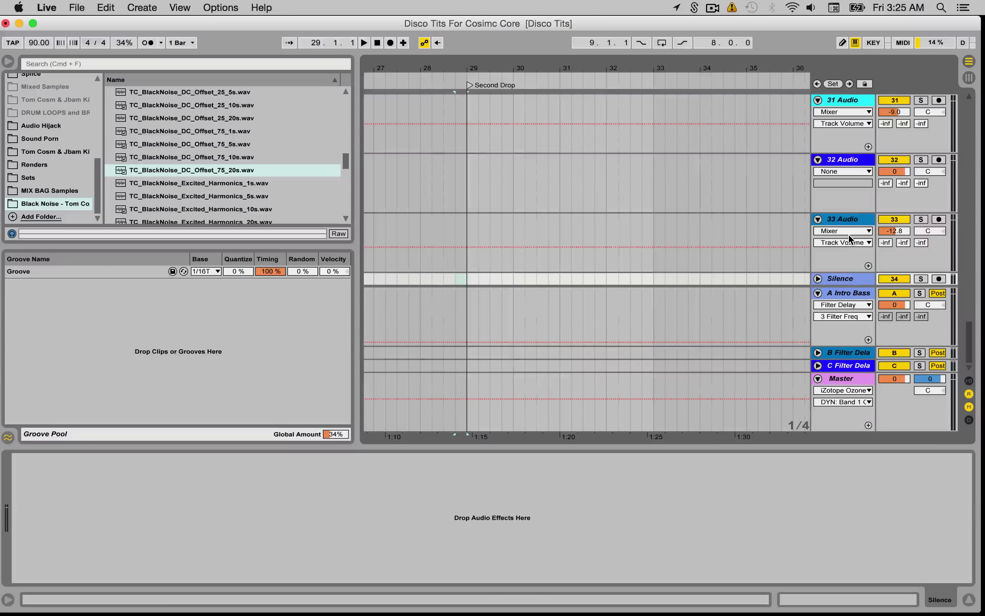
# Place Comb_Filtered_Resonance_Reduction_5s on the Silence track at 28.4.1 and expand the track.
pyautogui.scroll(4, 223, 167)
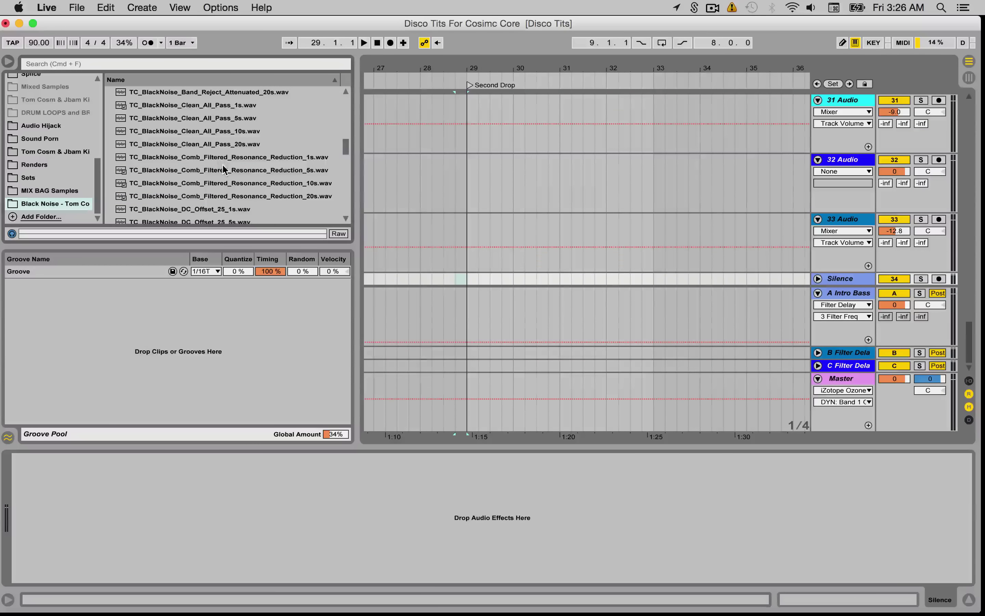
pyautogui.scroll(-2, 225, 167)
pyautogui.click(262, 171)
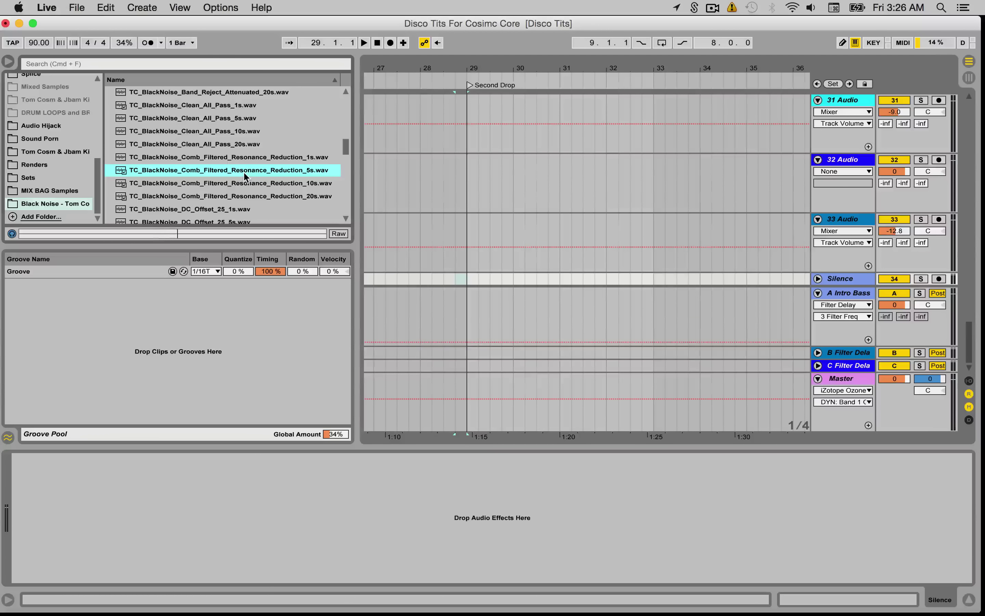
pyautogui.moveTo(244, 173); pyautogui.dragTo(456, 281)
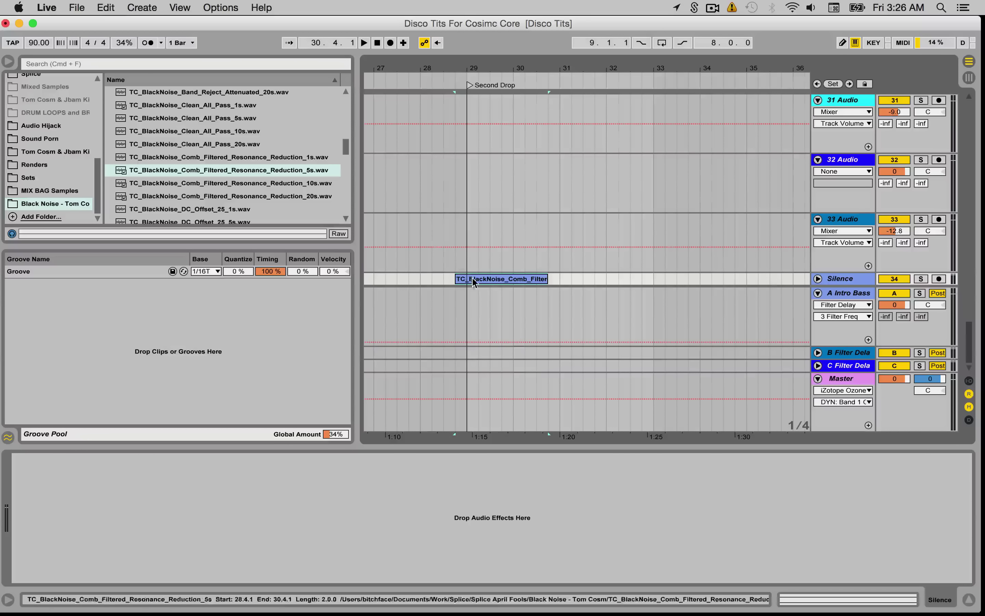
pyautogui.click(818, 279)
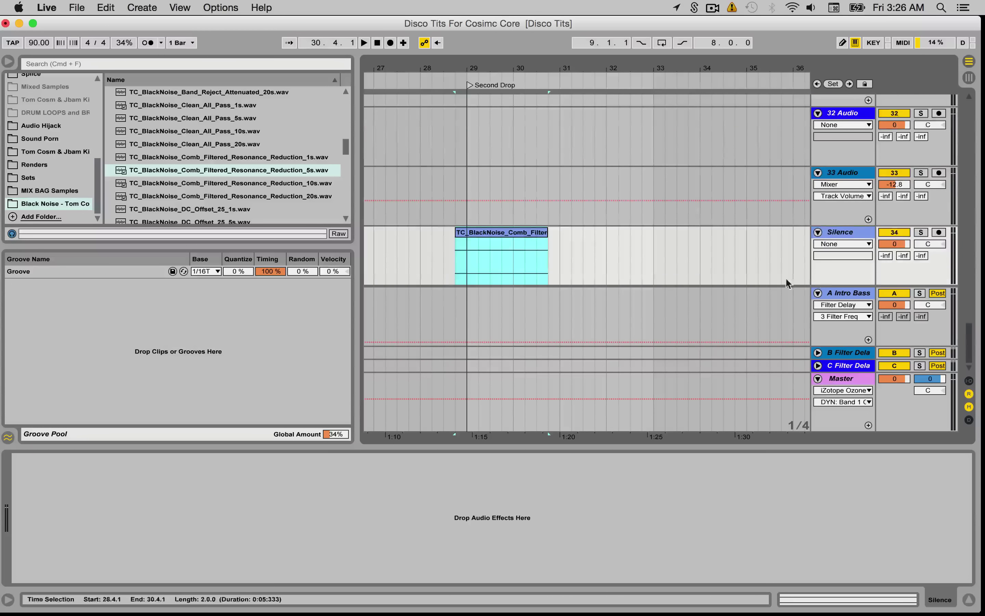
pyautogui.doubleClick(525, 233)
pyautogui.click(401, 461)
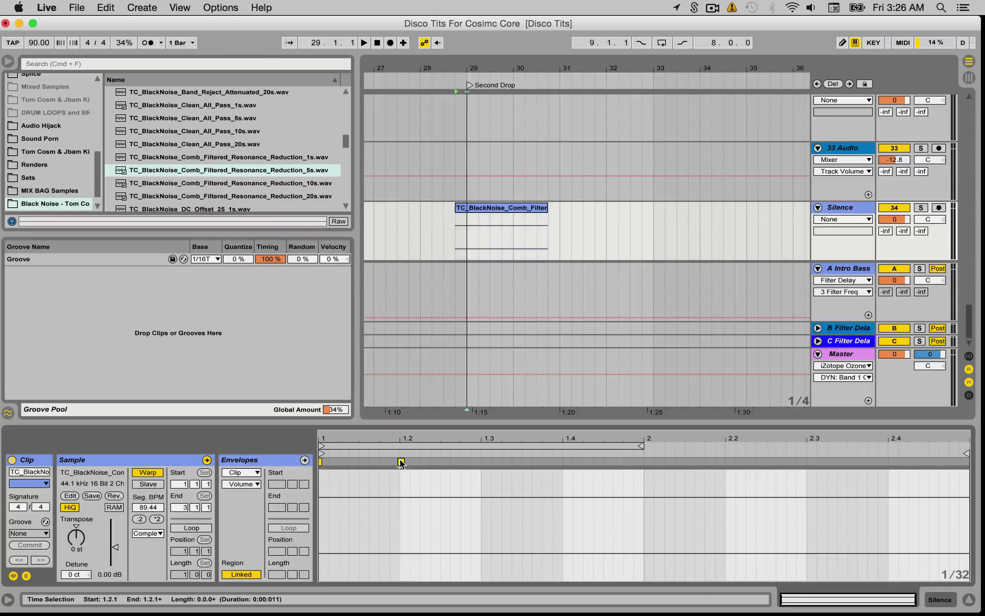
# Add and shift warp markers near 1.2.3, 1.3.1 and 1.3.3 in the noise clip.
pyautogui.doubleClick(482, 460)
pyautogui.moveTo(482, 460)
pyautogui.mouseDown()
pyautogui.moveTo(563, 461)
pyautogui.moveTo(460, 461)
pyautogui.mouseUp()
pyautogui.doubleClick(529, 461)
pyautogui.doubleClick(446, 461)
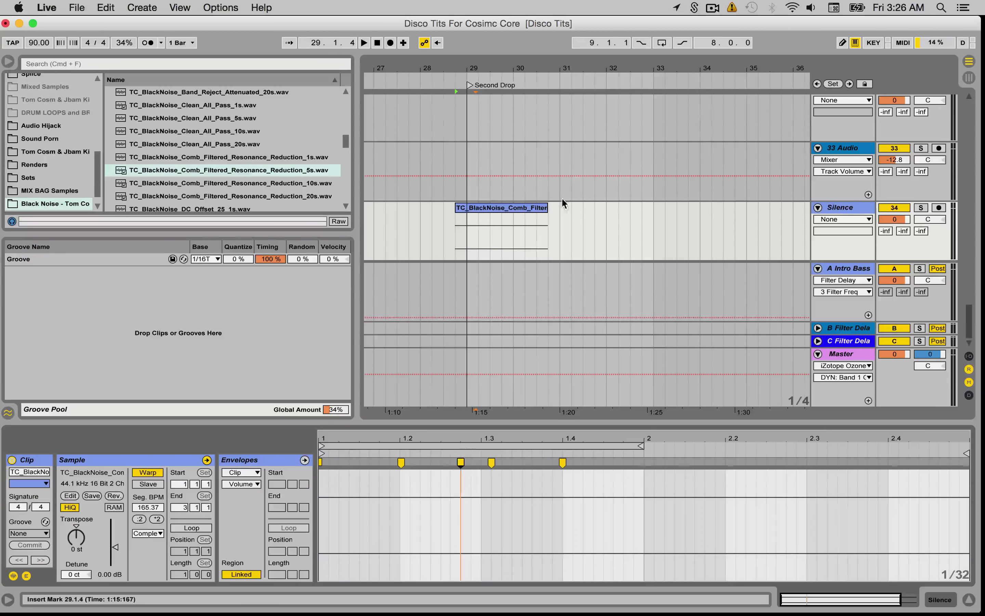
# Trim the noise clip's end back to 29.1.1 so it stops at the Second Drop.
pyautogui.click(495, 209)
pyautogui.moveTo(495, 210); pyautogui.dragTo(467, 214)
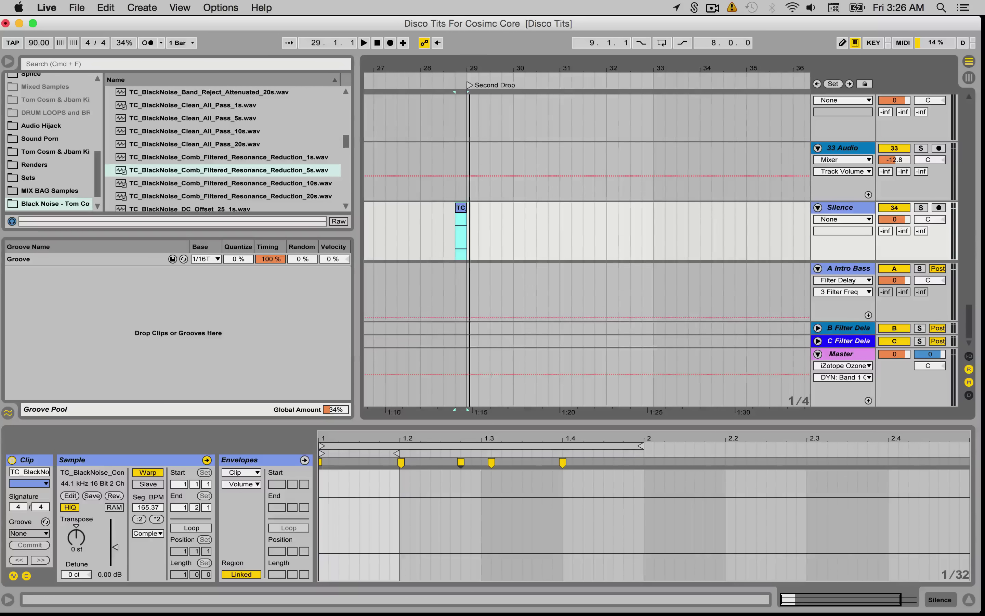
pyautogui.moveTo(469, 65); pyautogui.dragTo(469, 94)
pyautogui.click(428, 203)
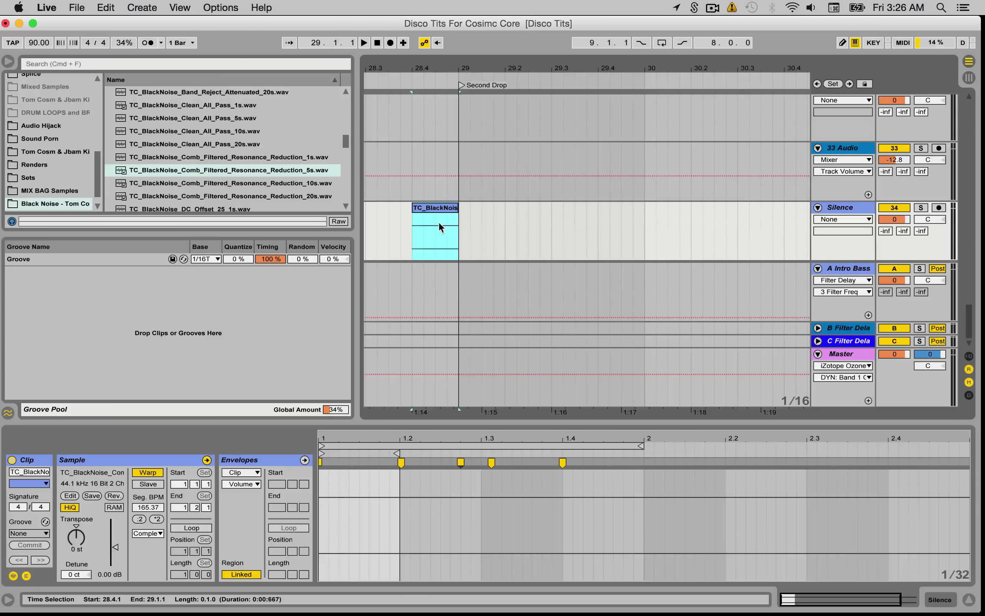
# Play the lead-in from bars 28.3 and 28 to hear the noise clip before the Second Drop.
pyautogui.click(403, 225)
pyautogui.press('space')
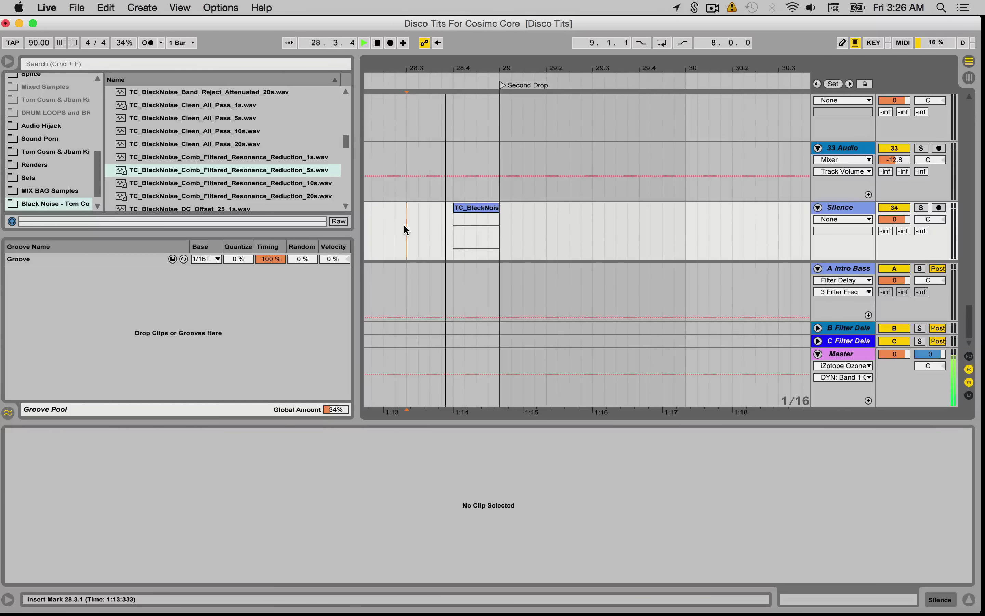
pyautogui.press('space')
pyautogui.click(468, 208)
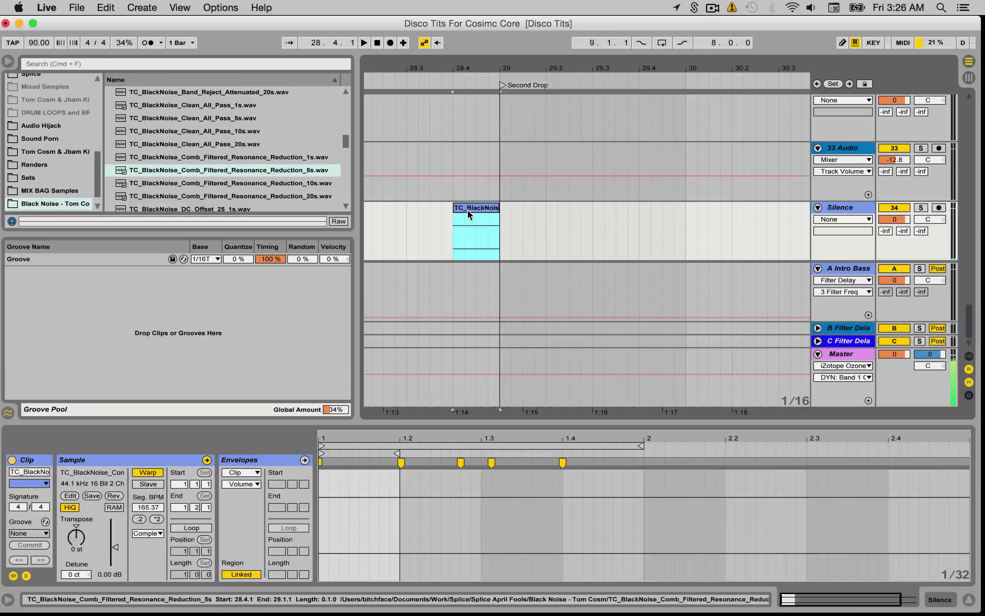
pyautogui.hscroll(-5, 449, 236)
pyautogui.click(451, 232)
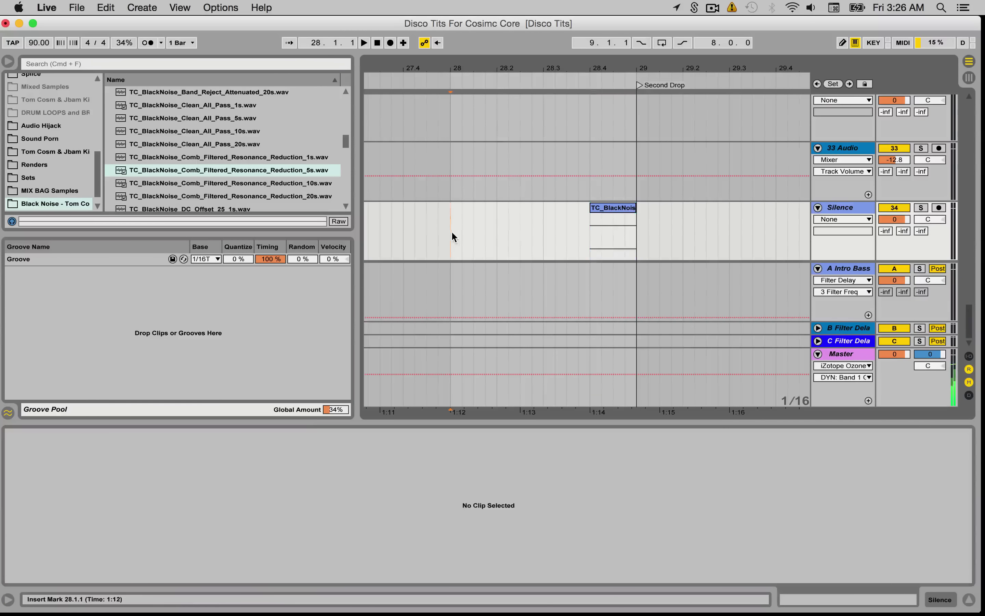
pyautogui.press('space')
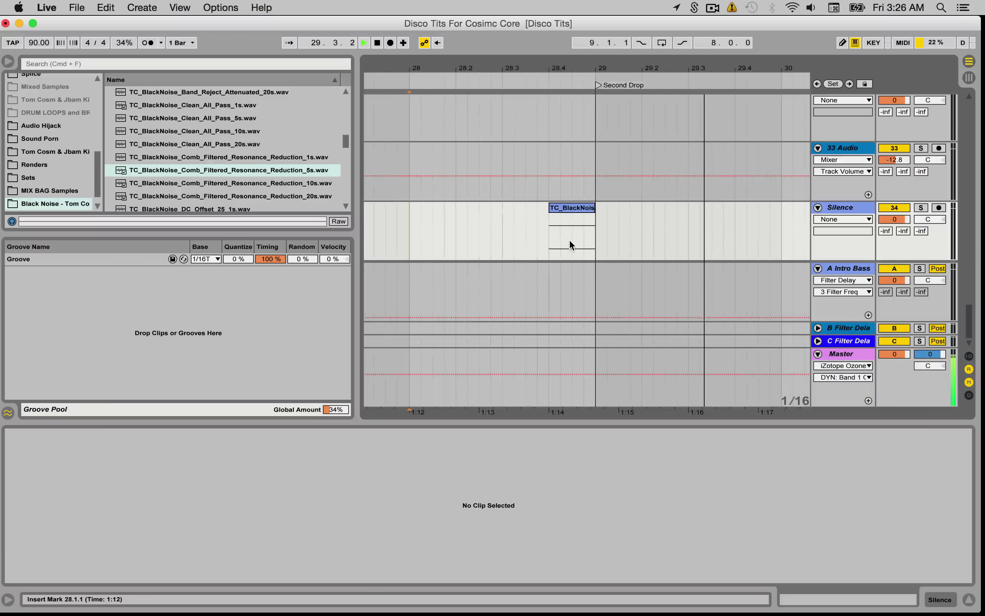
pyautogui.press('space')
# Show the noise clip's list of modulation envelopes.
pyautogui.click(569, 207)
pyautogui.click(245, 472)
pyautogui.click(247, 483)
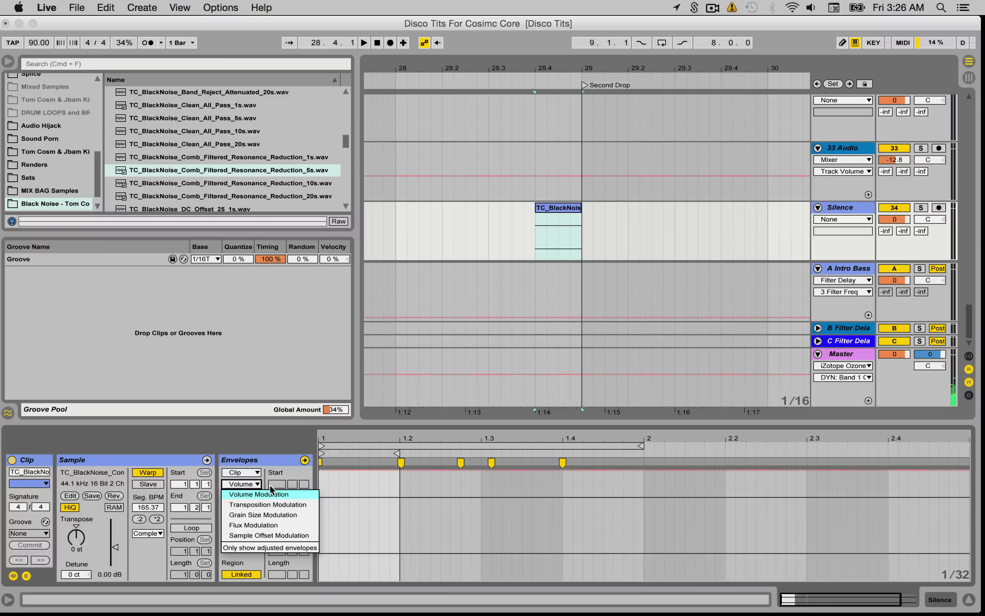
# Draw a Transposition envelope ramping from -12 st up to 0 st by 1.2.
pyautogui.click(263, 505)
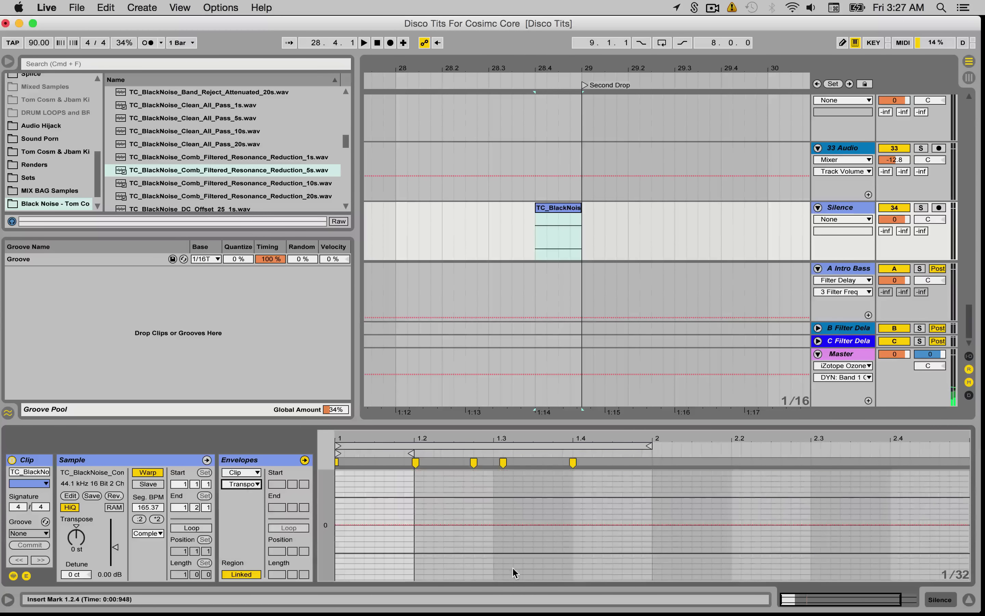
pyautogui.click(414, 525)
pyautogui.moveTo(384, 524); pyautogui.dragTo(342, 579)
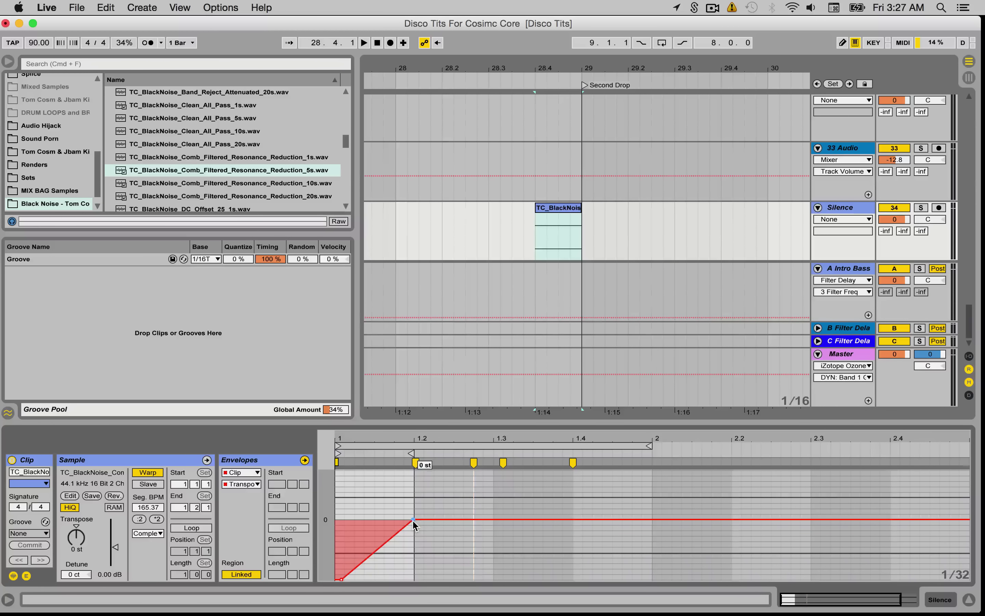
pyautogui.moveTo(355, 563); pyautogui.dragTo(336, 575)
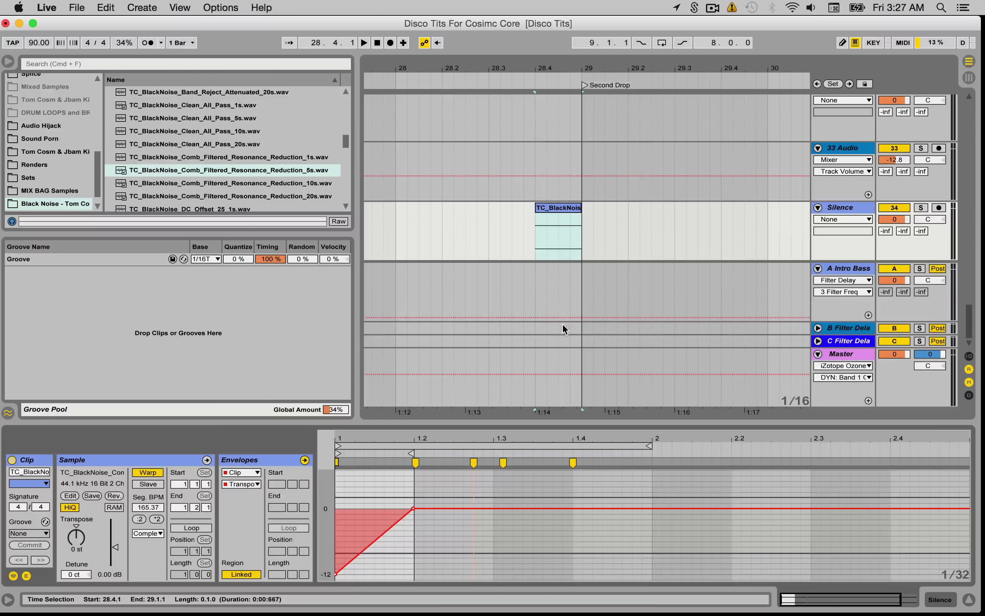
# Play the arrangement from 28.3 to hear the pitch-ramped noise clip, then stop.
pyautogui.click(488, 226)
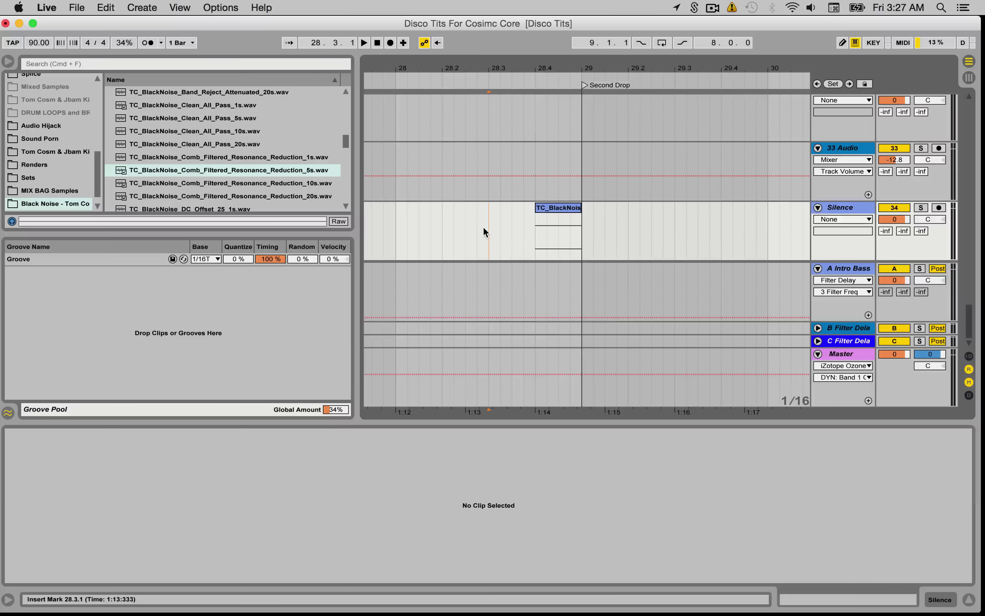
pyautogui.press('space')
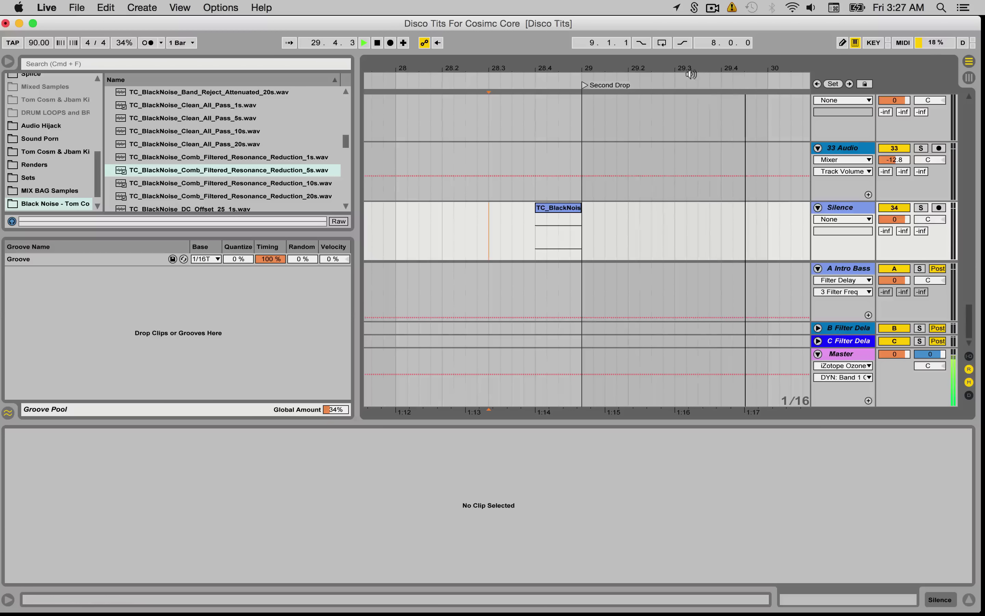
pyautogui.press('space')
# Zoom out, scroll to the Tech track's Freeze clip at bar 89 and play from there.
pyautogui.moveTo(709, 62); pyautogui.dragTo(708, 47)
pyautogui.hscroll(5, 705, 234)
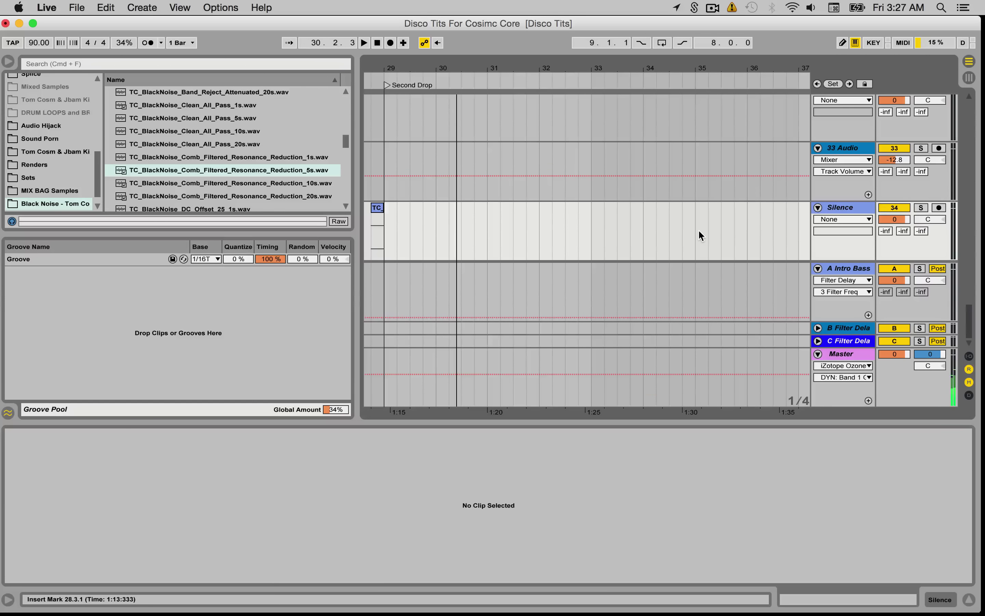
pyautogui.hscroll(10, 680, 226)
pyautogui.scroll(10, 679, 226)
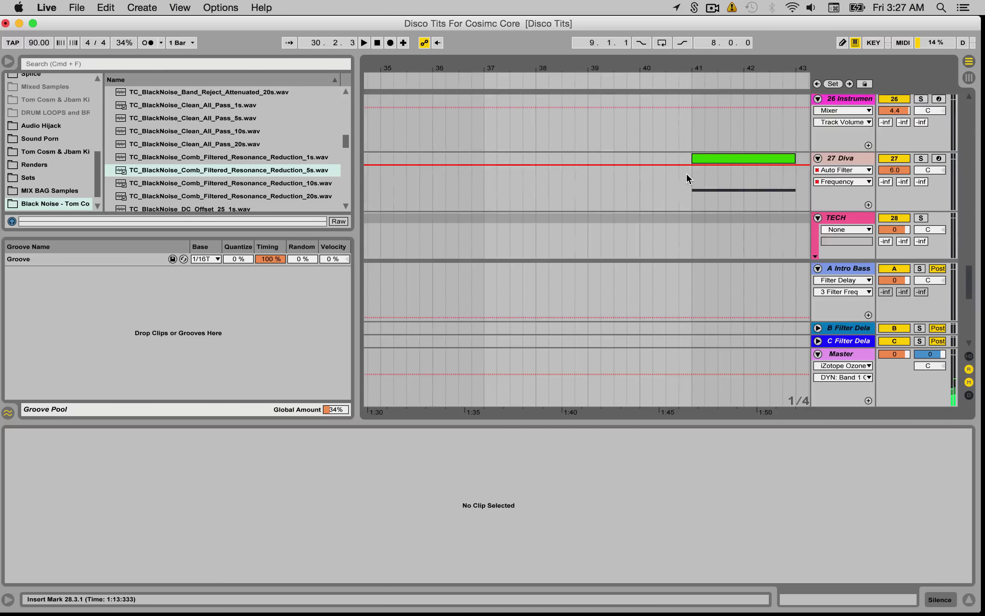
pyautogui.scroll(-5, 687, 173)
pyautogui.hscroll(15, 686, 173)
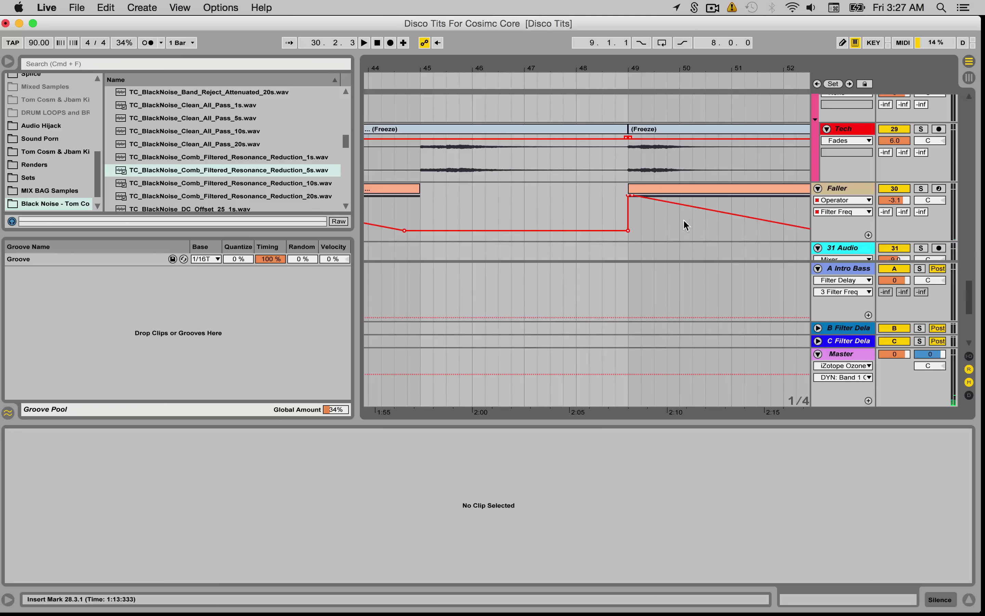
pyautogui.hscroll(20, 686, 219)
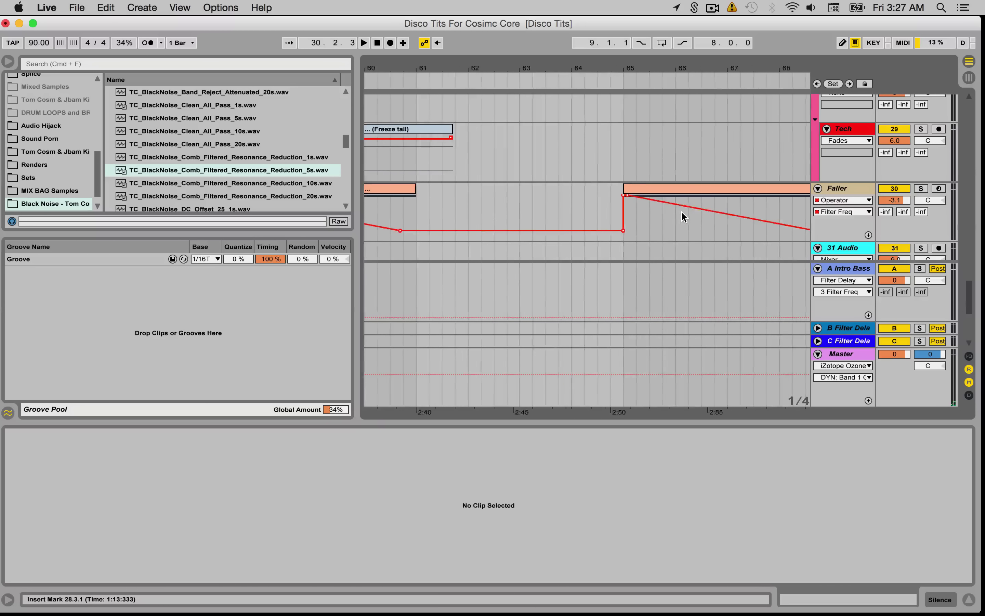
pyautogui.hscroll(20, 683, 212)
pyautogui.hscroll(8, 685, 211)
pyautogui.hscroll(2, 696, 198)
pyautogui.click(534, 131)
pyautogui.click(433, 163)
pyautogui.press('space')
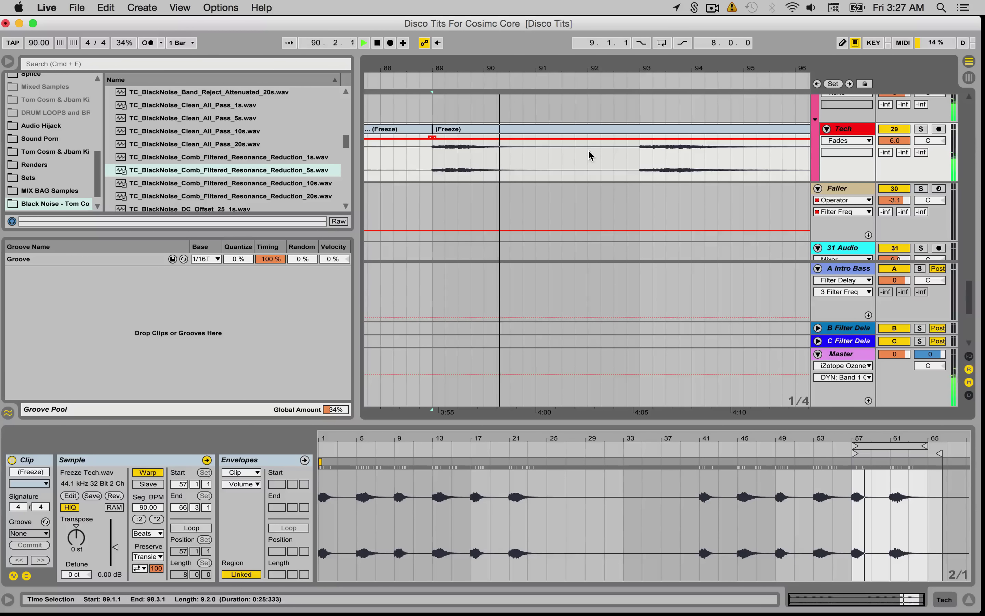
# Listen to the Tech track from bar 93, then stop.
pyautogui.click(640, 157)
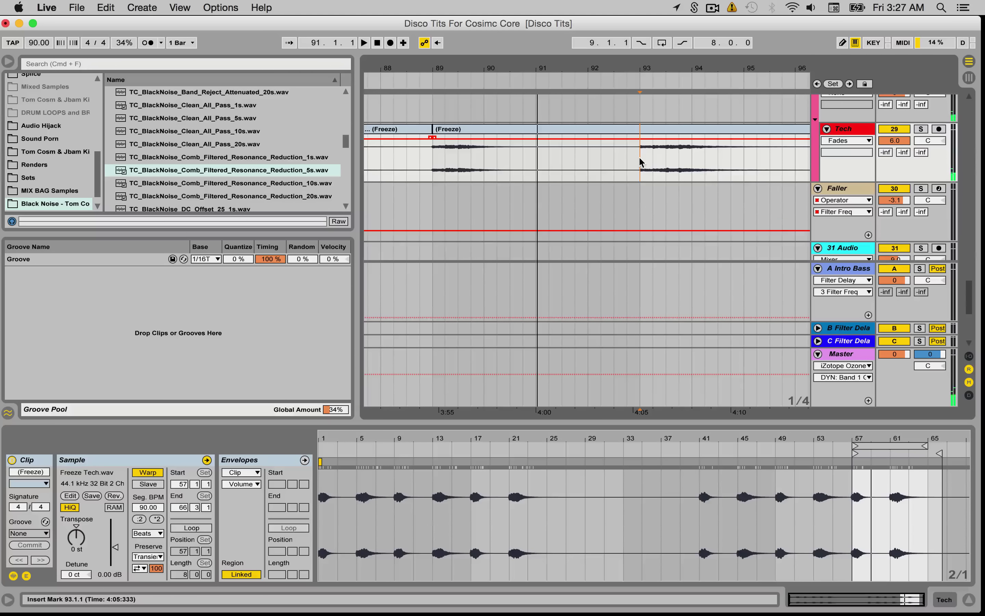
pyautogui.press('space')
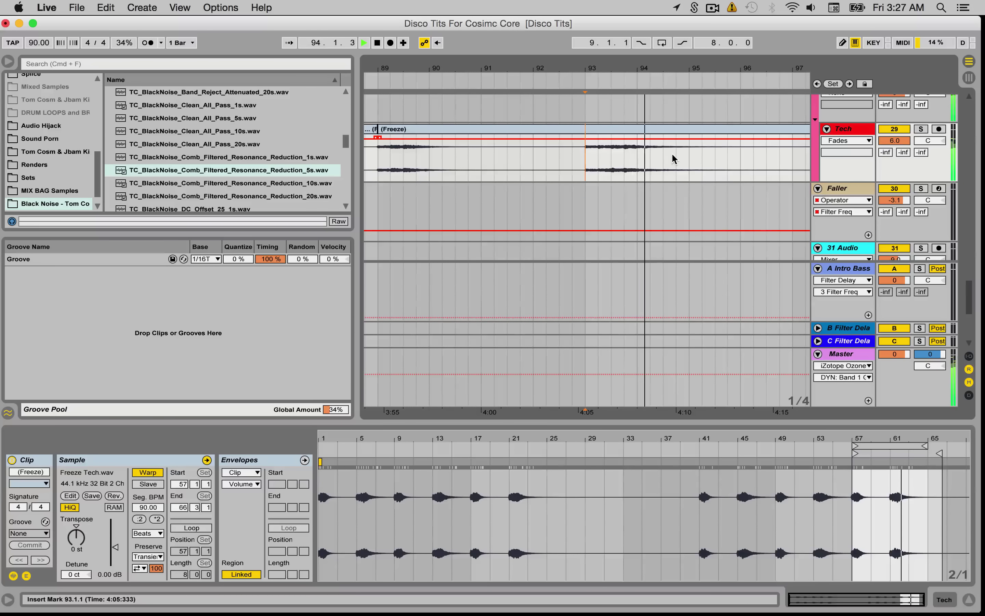
pyautogui.press('space')
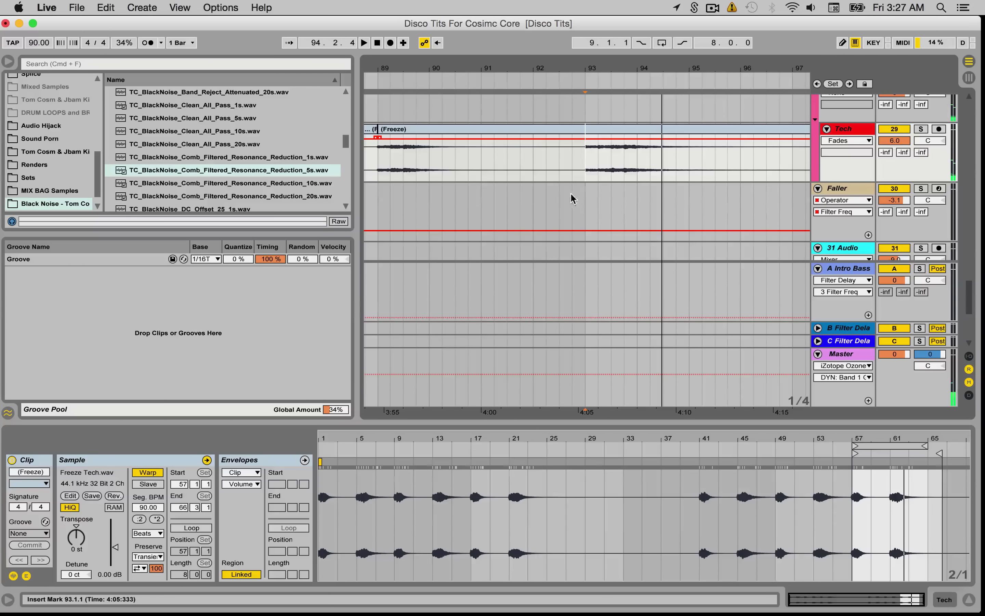
# Preview TC_BlackNoise_Clean_All_Pass_10s.wav and drag it toward the Tech track.
pyautogui.scroll(5, 277, 183)
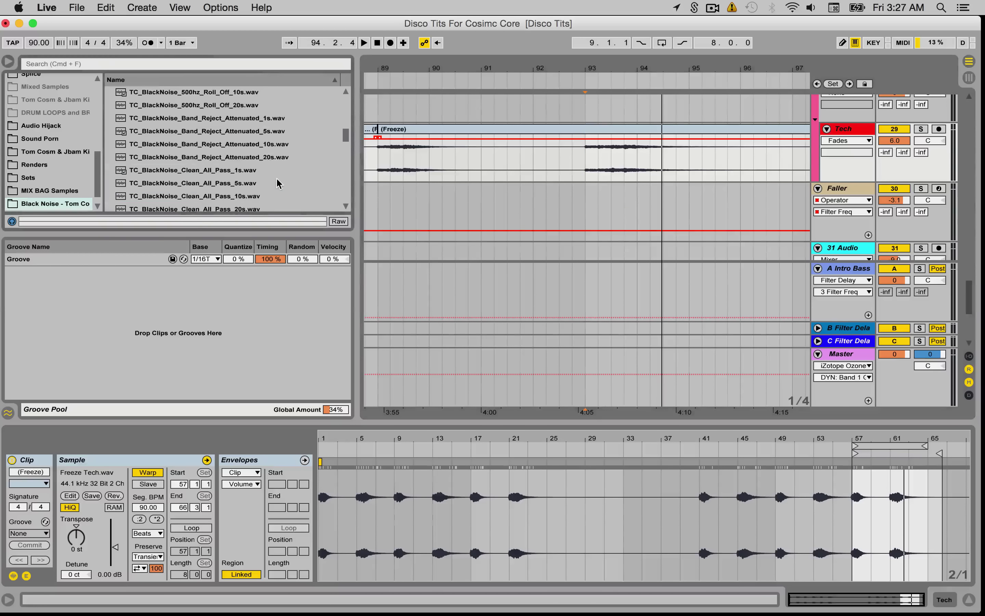
pyautogui.scroll(1, 277, 183)
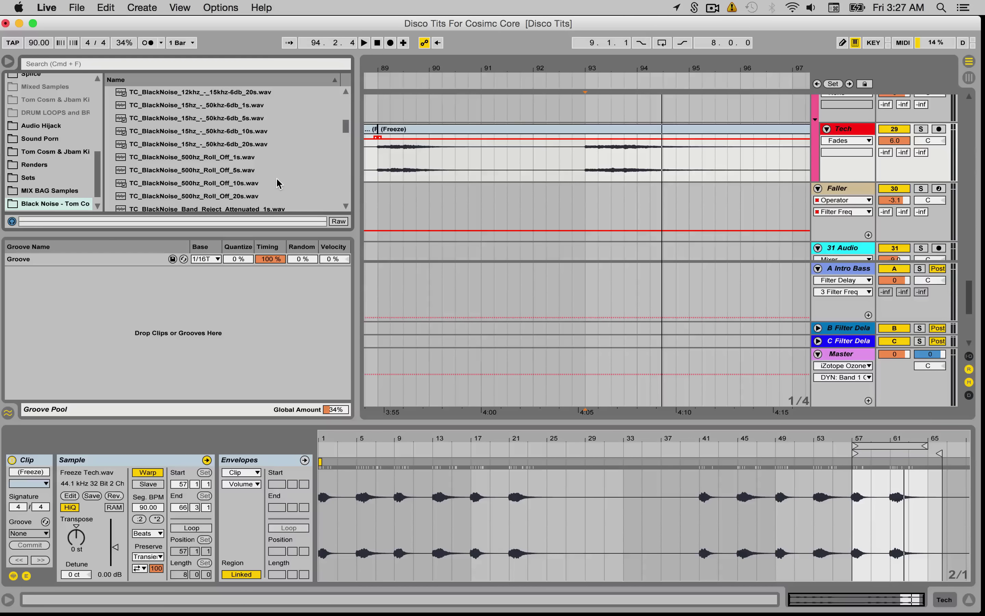
pyautogui.scroll(2, 277, 185)
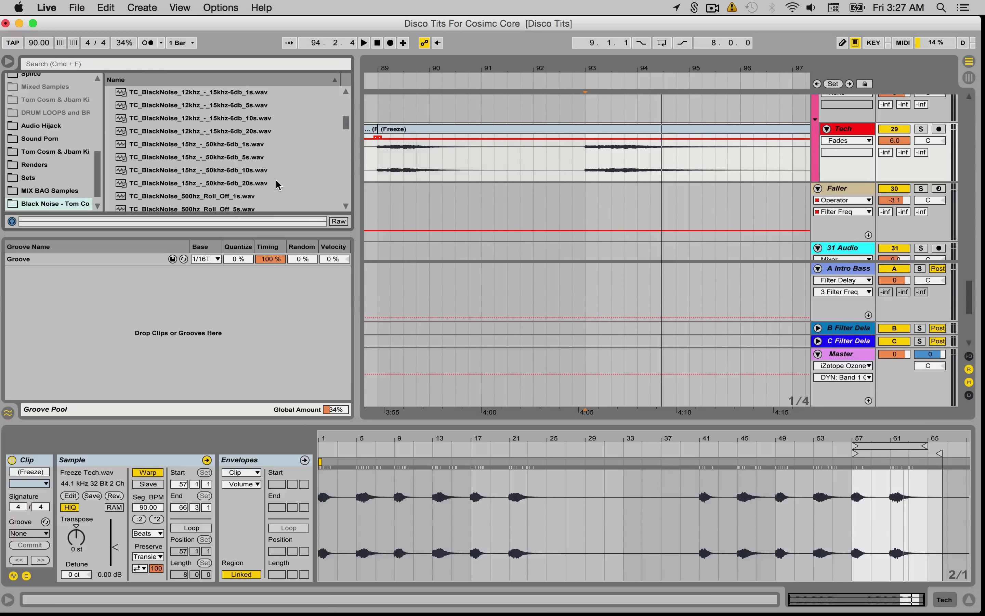
pyautogui.scroll(-7, 276, 184)
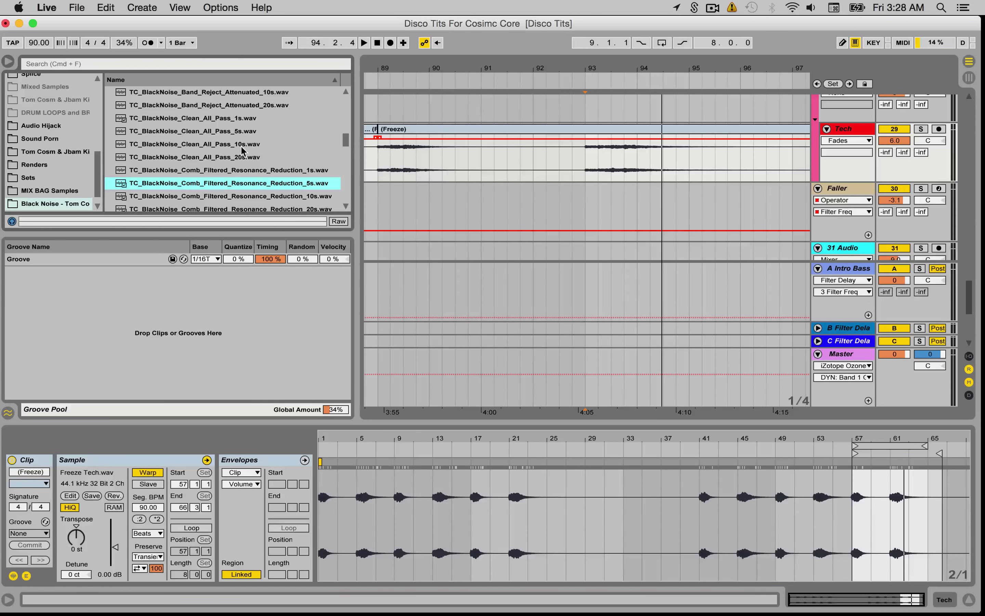
pyautogui.click(236, 147)
pyautogui.moveTo(212, 148); pyautogui.dragTo(543, 159)
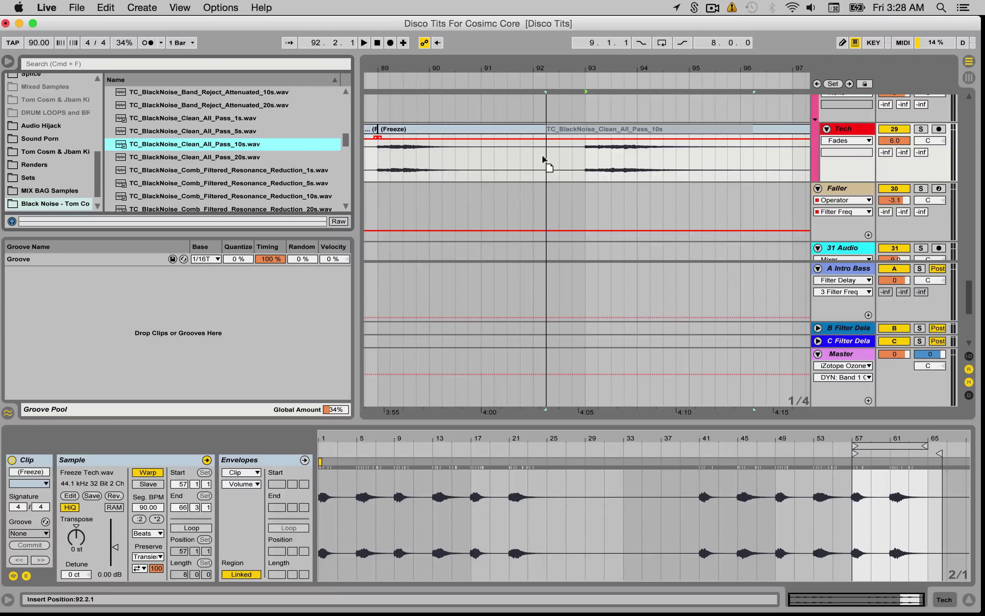
# Drop Clean_All_Pass_10s on the Tech track at 92.2.1 and crossfade the Freeze clip into it.
pyautogui.moveTo(543, 156); pyautogui.dragTo(546, 155)
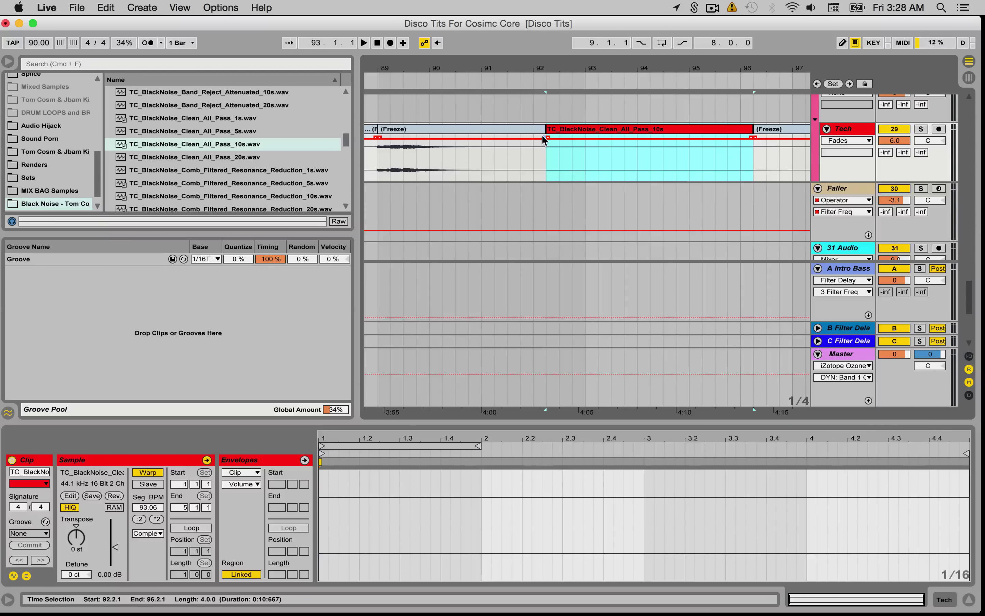
pyautogui.moveTo(544, 137); pyautogui.dragTo(707, 138)
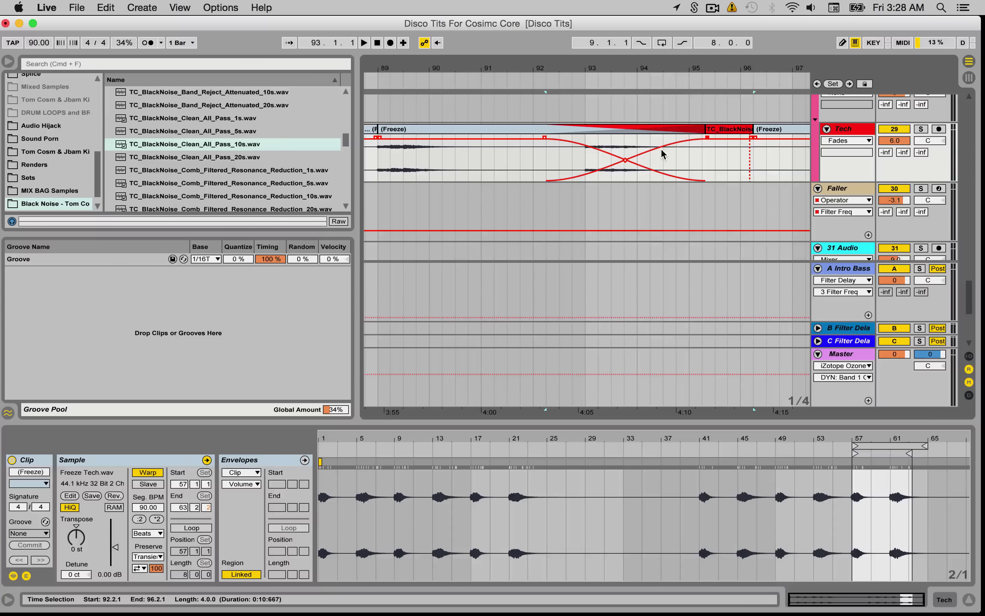
# Bend the Freeze-to-noise crossfade curves to cross earlier and play it back from bar 93.
pyautogui.click(627, 160)
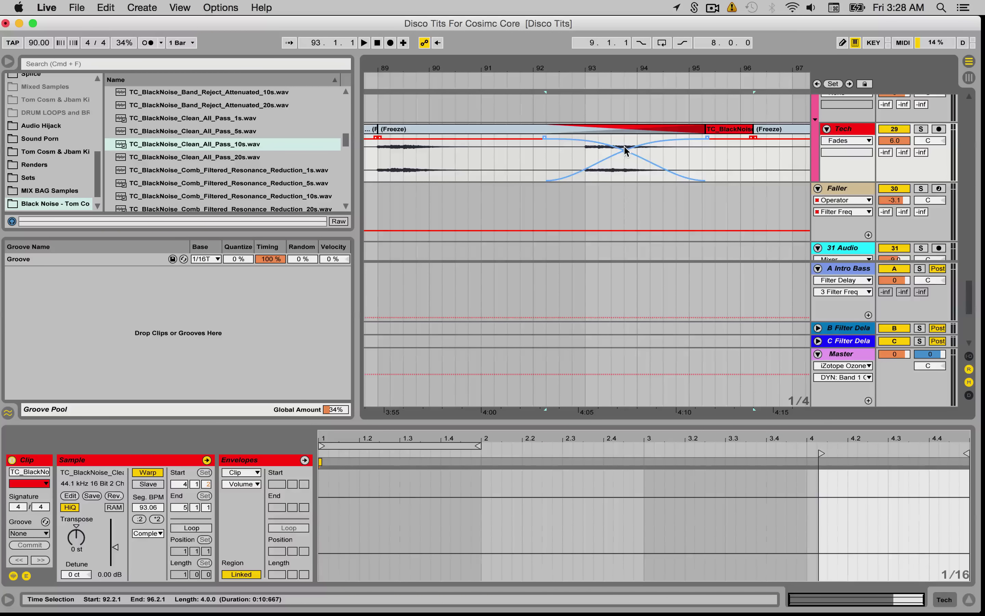
pyautogui.moveTo(626, 149); pyautogui.dragTo(612, 150)
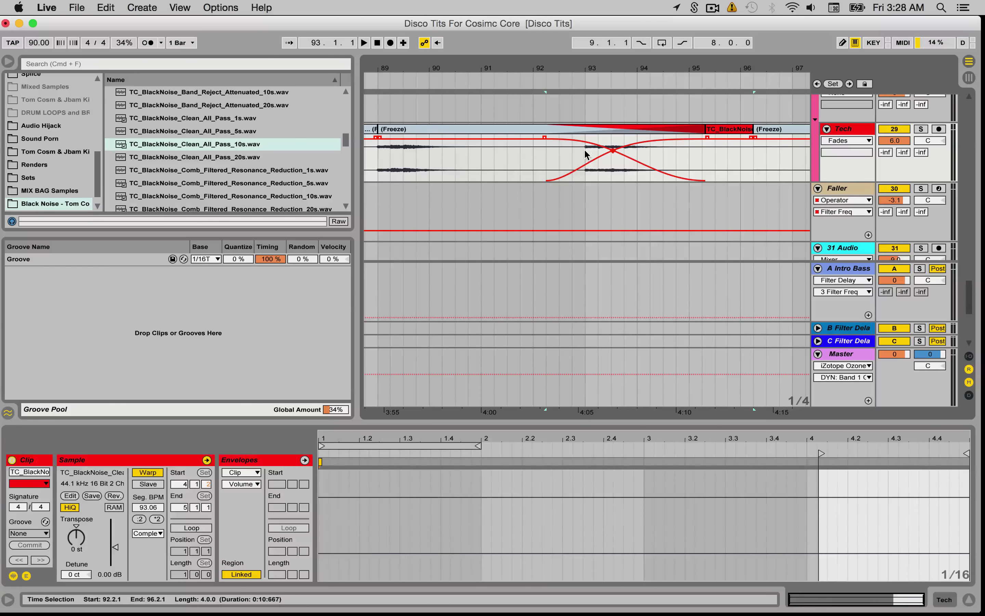
pyautogui.click(585, 154)
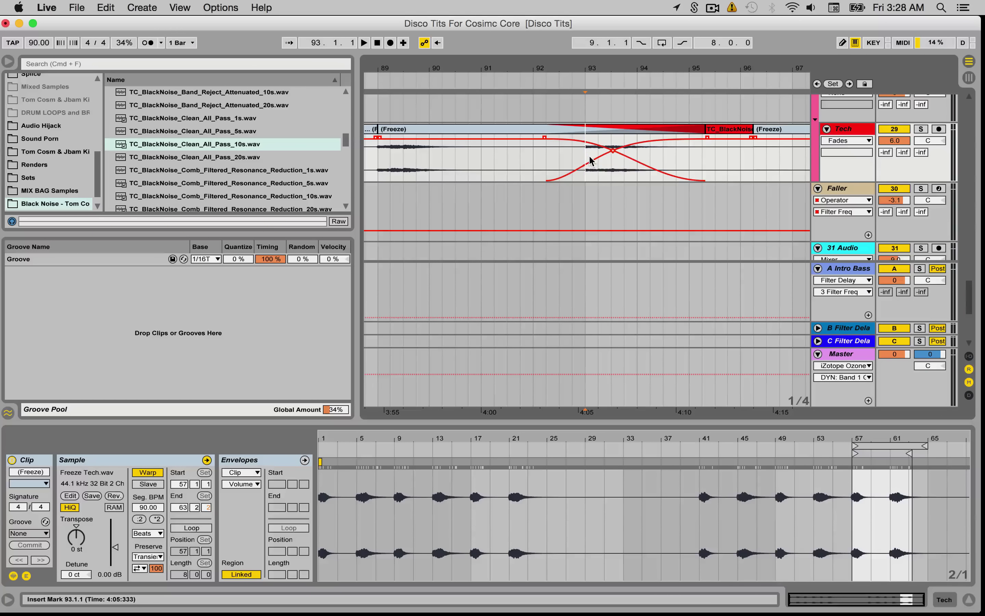
pyautogui.press('space')
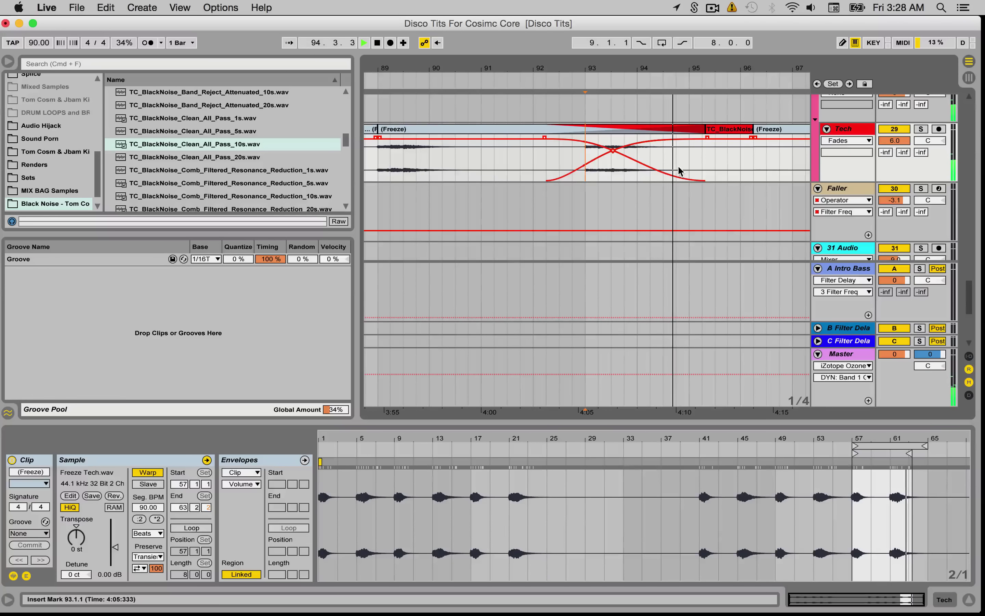
pyautogui.press('space')
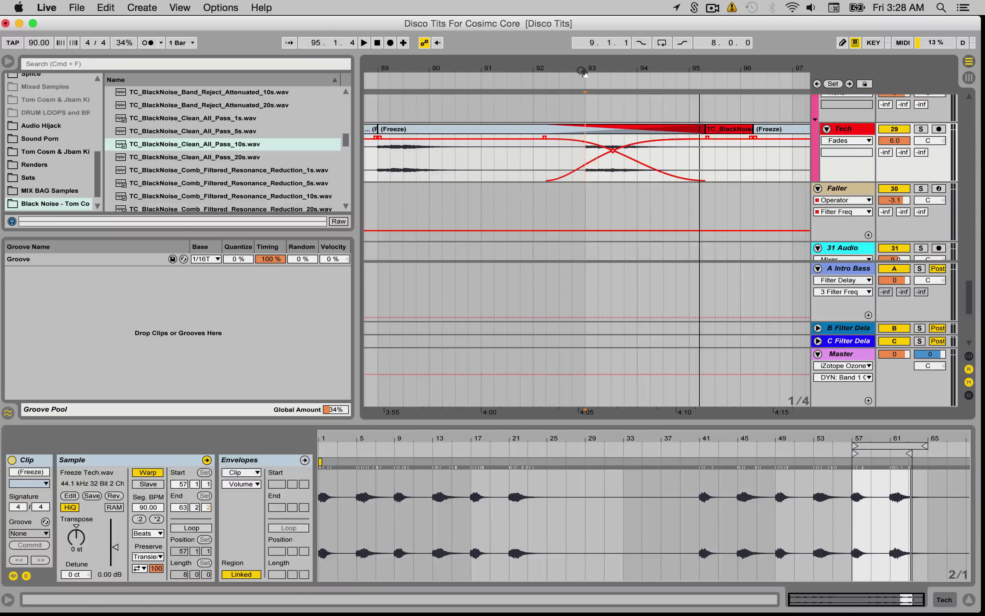
pyautogui.moveTo(583, 71); pyautogui.dragTo(583, 53)
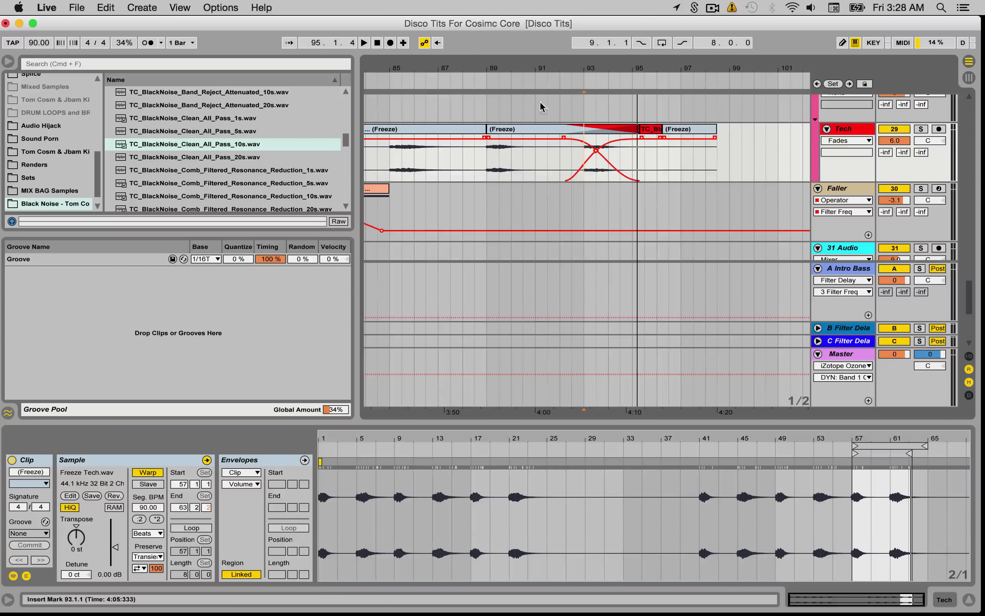
# Zoom out the arrangement and preview the TC_BlackNoise_500hz_Roll_Off_10s.wav sample.
pyautogui.moveTo(493, 71); pyautogui.dragTo(493, 42)
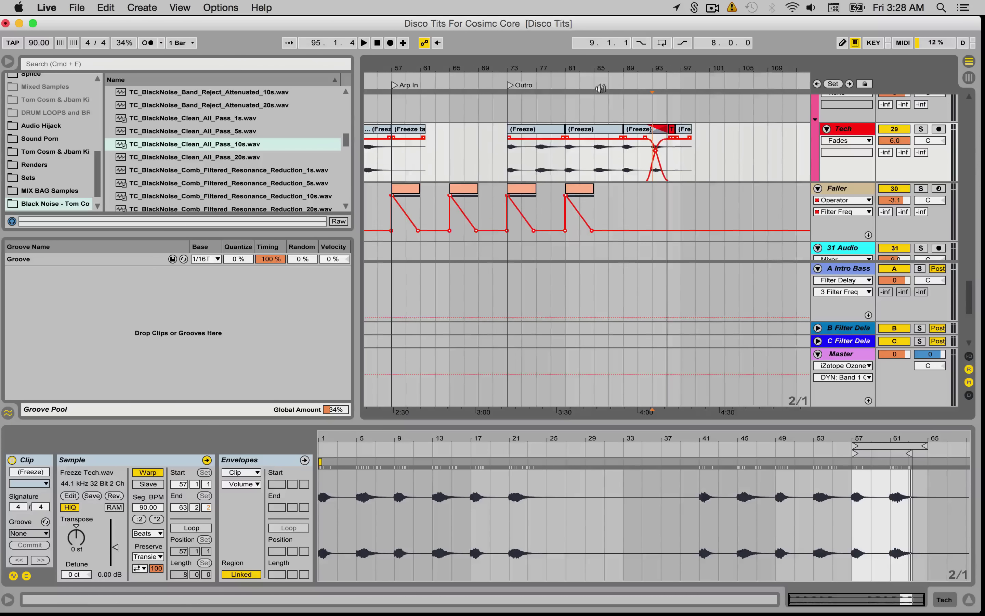
pyautogui.scroll(3, 260, 171)
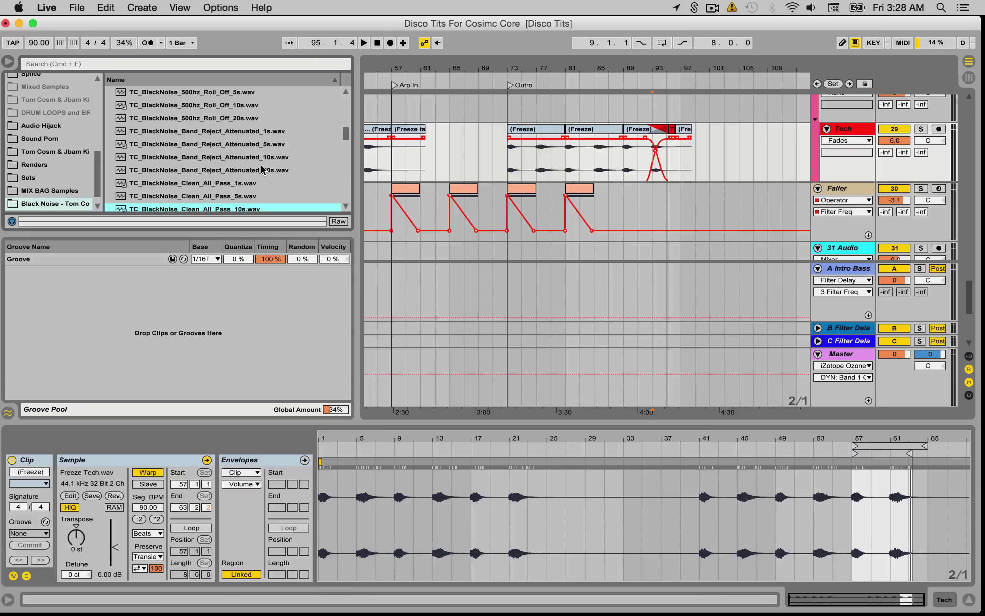
pyautogui.scroll(3, 237, 167)
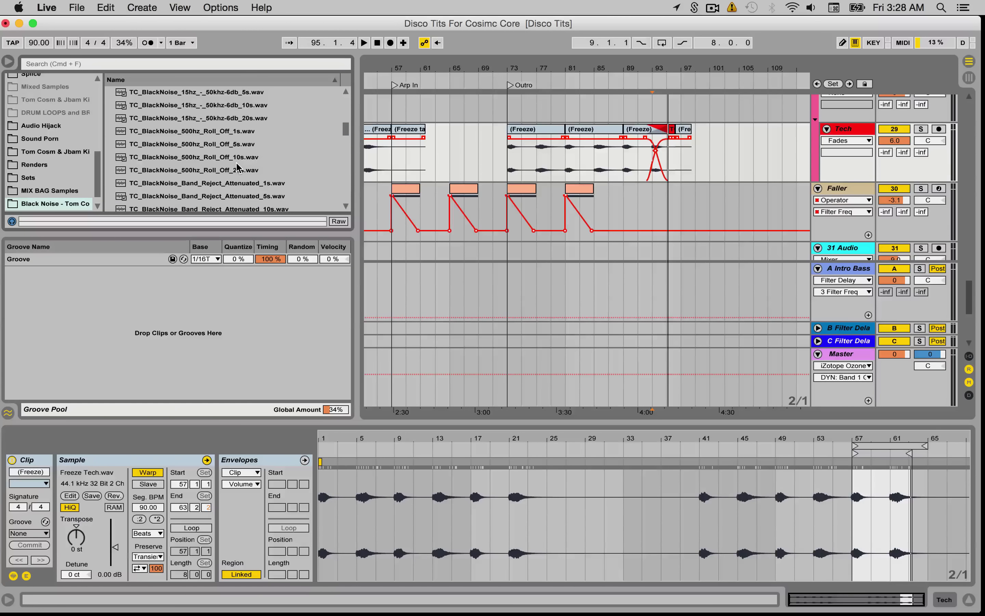
pyautogui.click(234, 158)
# Scroll back to the Synth 4 and Synth 5 tracks and set playback start at bar 33.
pyautogui.scroll(3, 232, 157)
pyautogui.hscroll(-5, 398, 249)
pyautogui.scroll(-5, 543, 198)
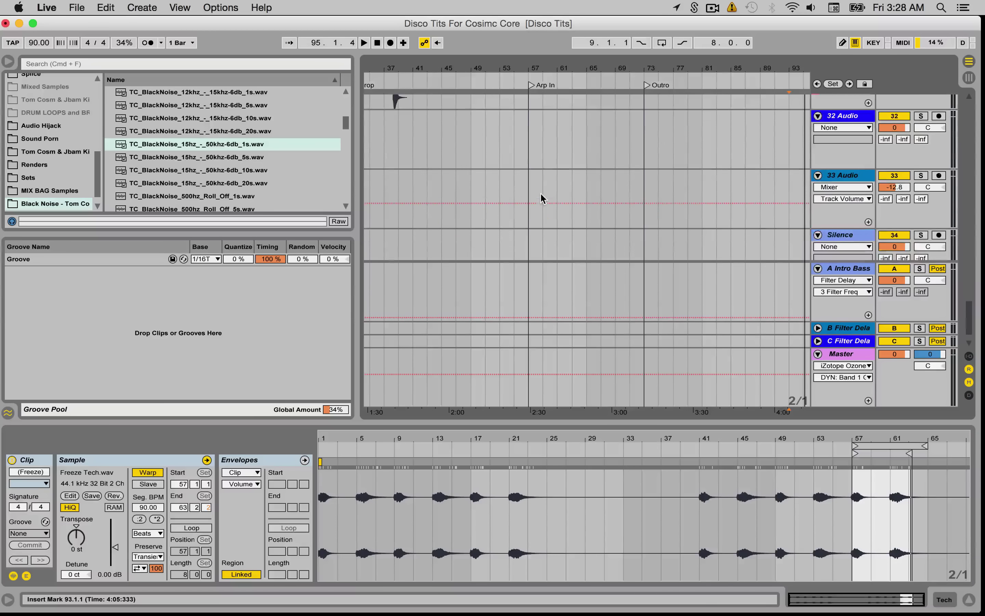
pyautogui.scroll(3, 547, 200)
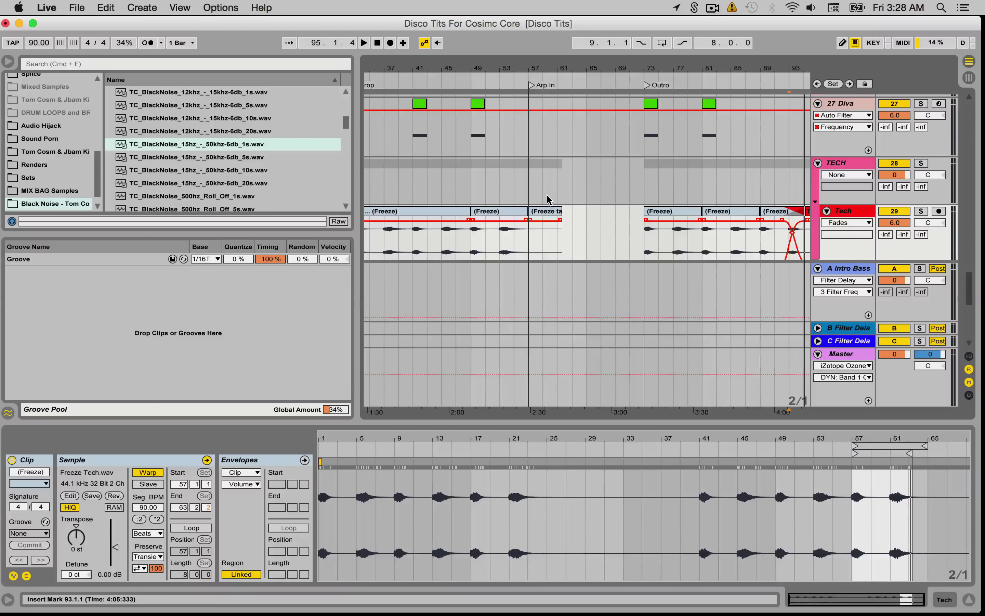
pyautogui.hscroll(2, 621, 185)
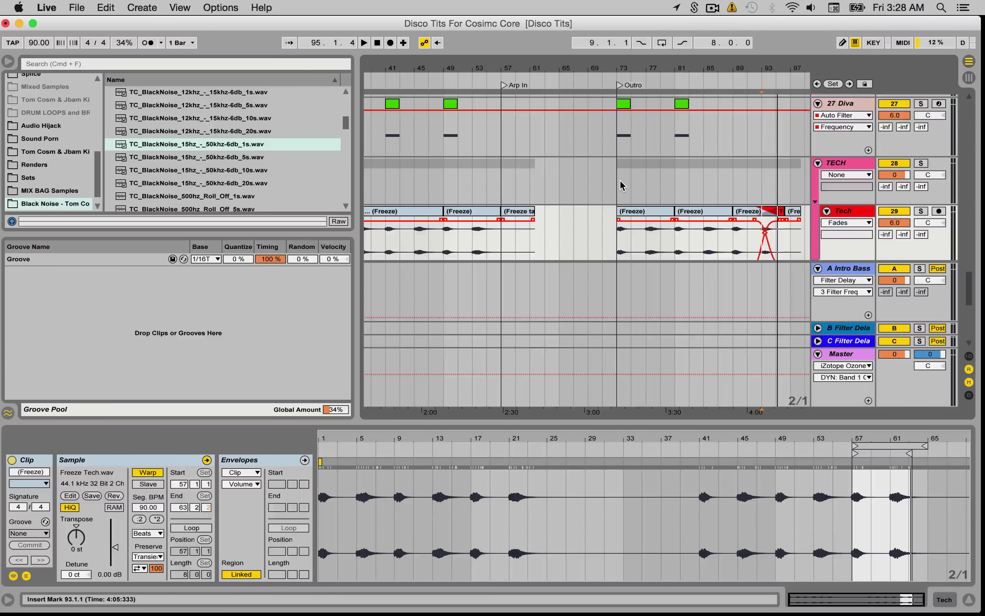
pyautogui.scroll(-4, 621, 185)
pyautogui.click(624, 189)
pyautogui.hscroll(-10, 623, 188)
pyautogui.scroll(5, 623, 189)
pyautogui.click(477, 184)
# Solo Synth 5, play it from bar 33, and reveal the Black Noise device at the end of its chain.
pyautogui.click(921, 159)
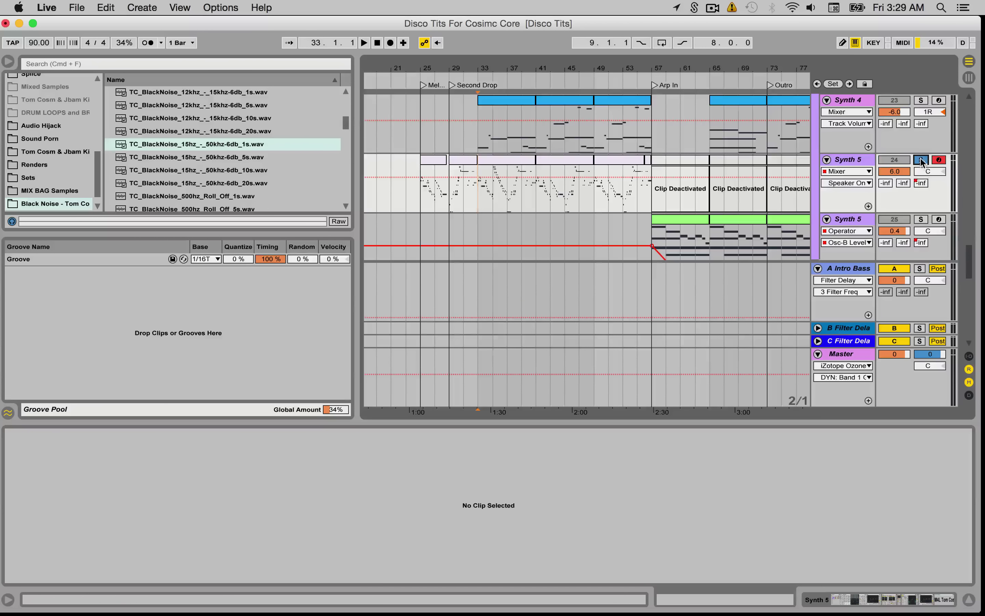
pyautogui.press('space')
pyautogui.click(844, 160)
pyautogui.click(538, 458)
pyautogui.press('space')
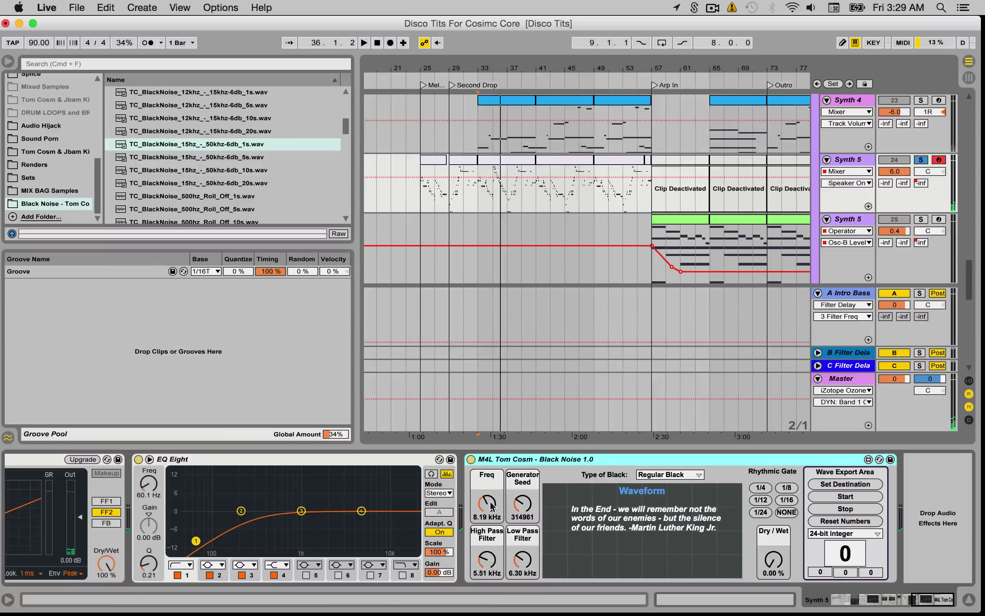
# Set Black Noise to seed 385827, high pass 14.2 kHz, low pass 4.88 kHz, and restart from bar 33.
pyautogui.moveTo(494, 507); pyautogui.dragTo(495, 506)
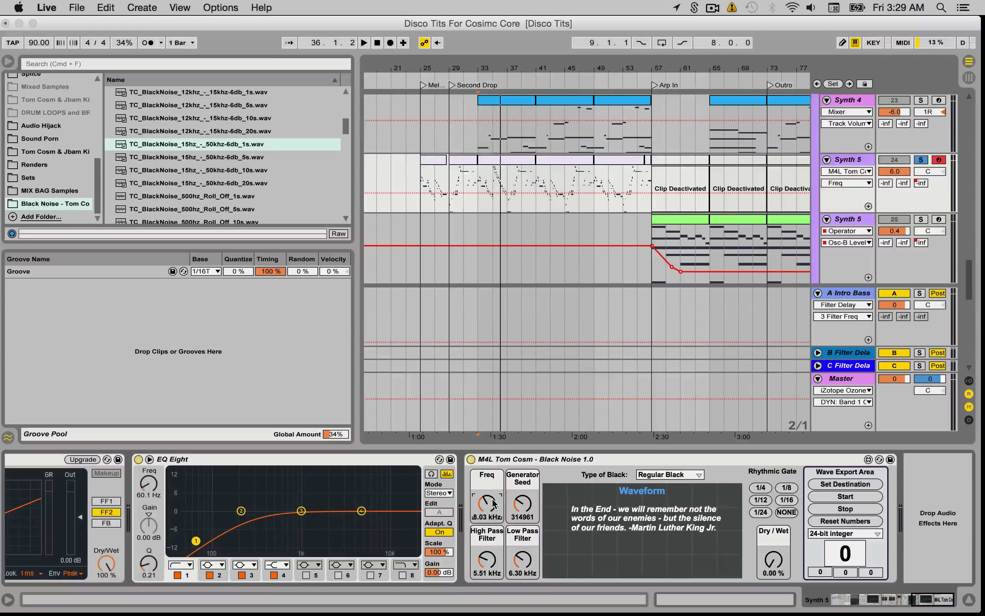
pyautogui.moveTo(525, 512); pyautogui.dragTo(524, 500)
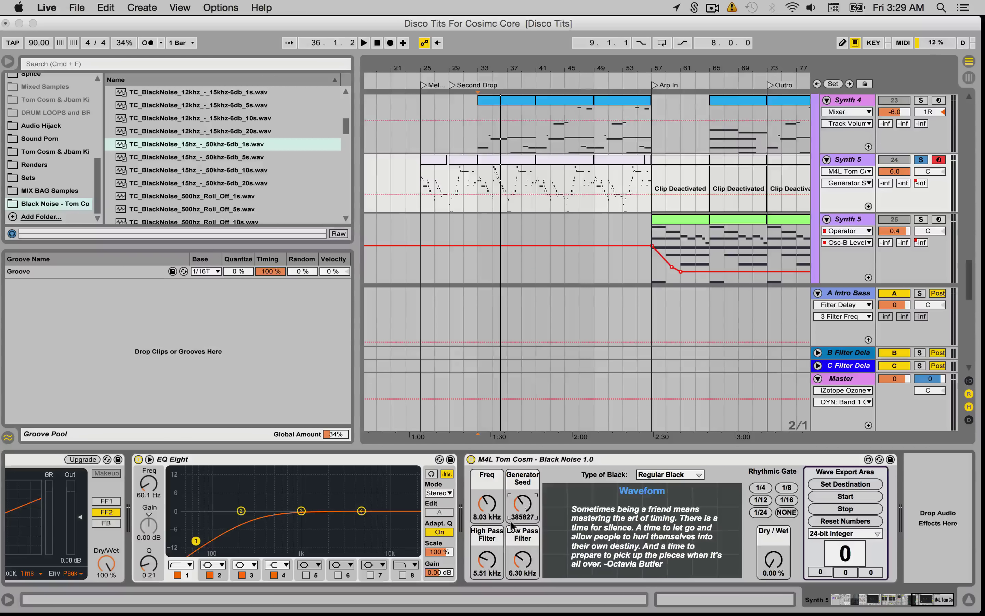
pyautogui.moveTo(493, 561)
pyautogui.mouseDown()
pyautogui.moveTo(523, 550)
pyautogui.moveTo(487, 557)
pyautogui.moveTo(487, 546)
pyautogui.moveTo(521, 571)
pyautogui.moveTo(493, 563)
pyautogui.mouseUp()
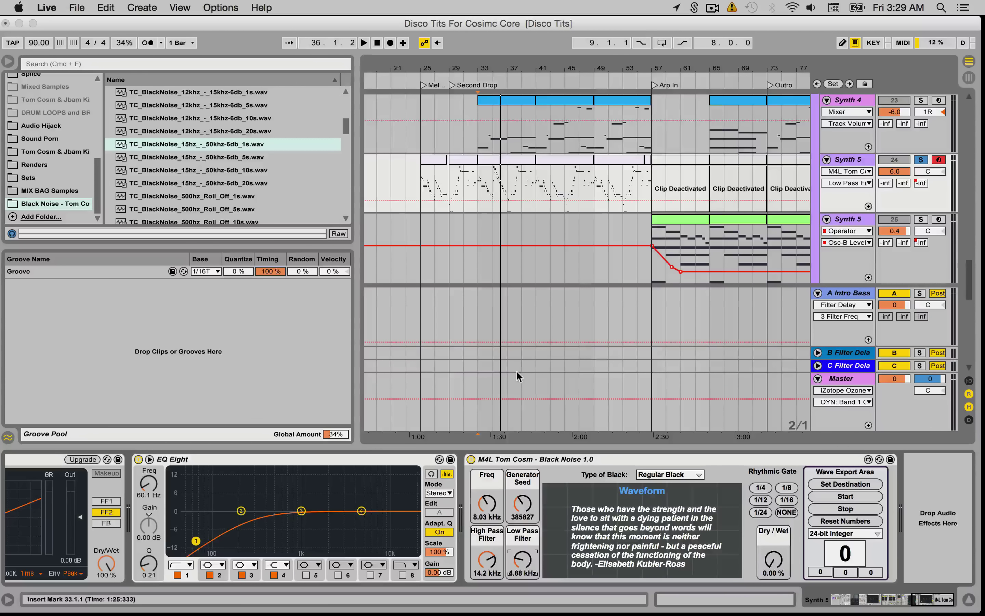
pyautogui.click(478, 191)
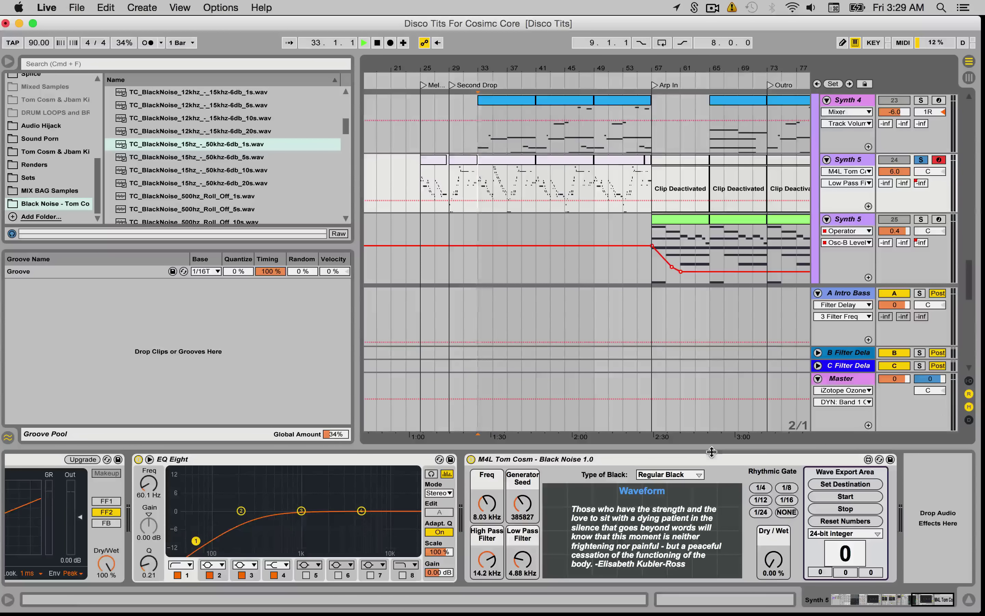
# Play from bar 33, raise Black Noise Dry/Wet to 100%, apply a 1/8 rhythmic gate, and list black types.
pyautogui.press('space')
pyautogui.moveTo(775, 568)
pyautogui.mouseDown()
pyautogui.moveTo(776, 539)
pyautogui.moveTo(776, 569)
pyautogui.mouseUp()
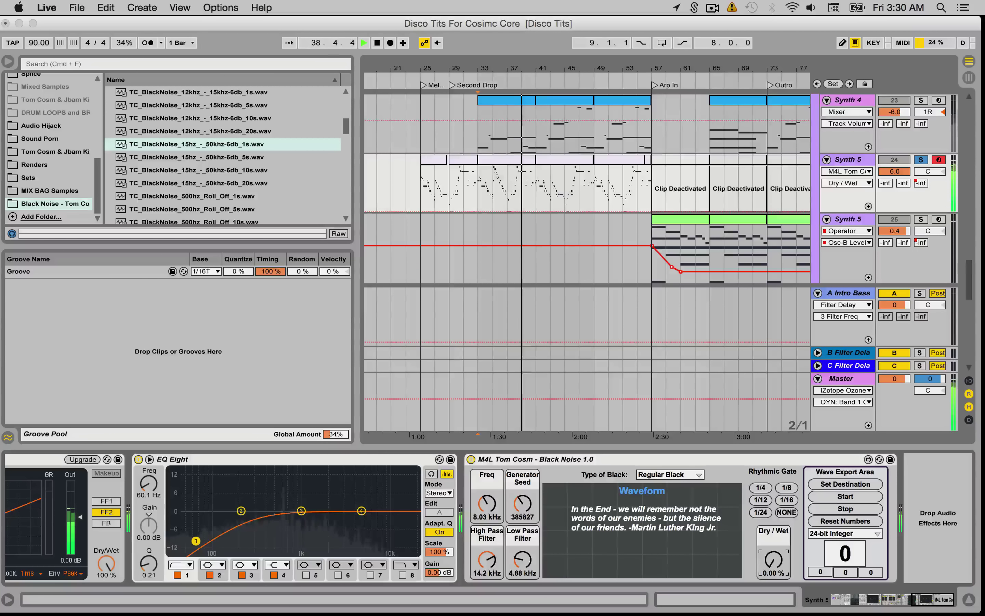
pyautogui.moveTo(775, 569)
pyautogui.mouseDown()
pyautogui.moveTo(776, 545)
pyautogui.moveTo(775, 571)
pyautogui.mouseUp()
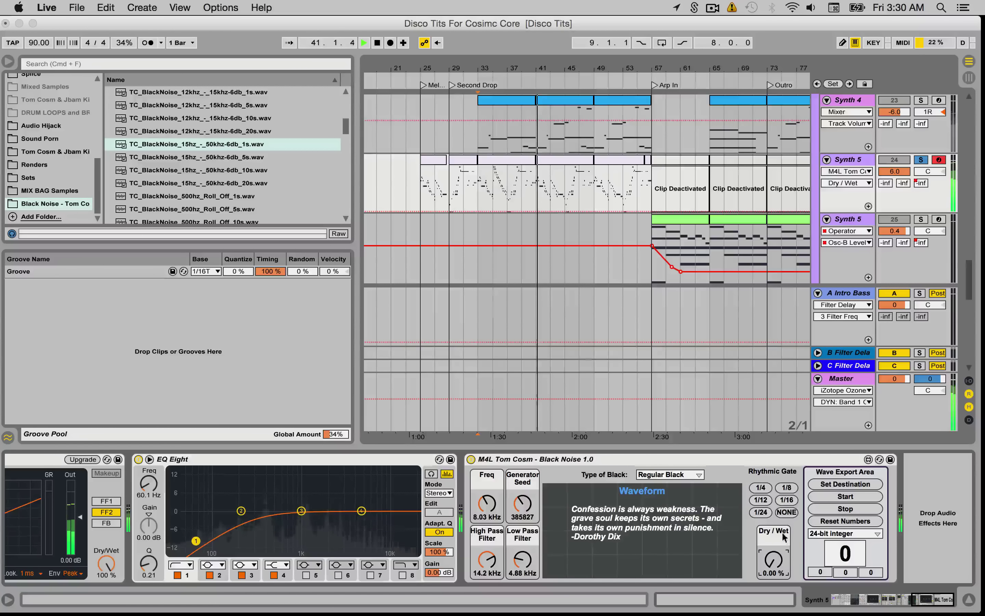
pyautogui.click(785, 489)
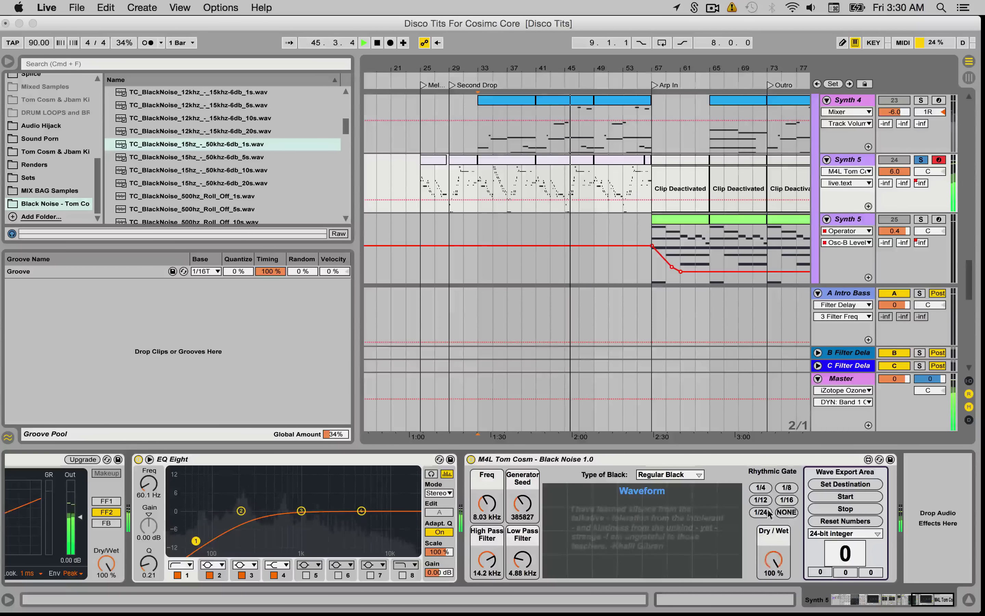
pyautogui.click(679, 481)
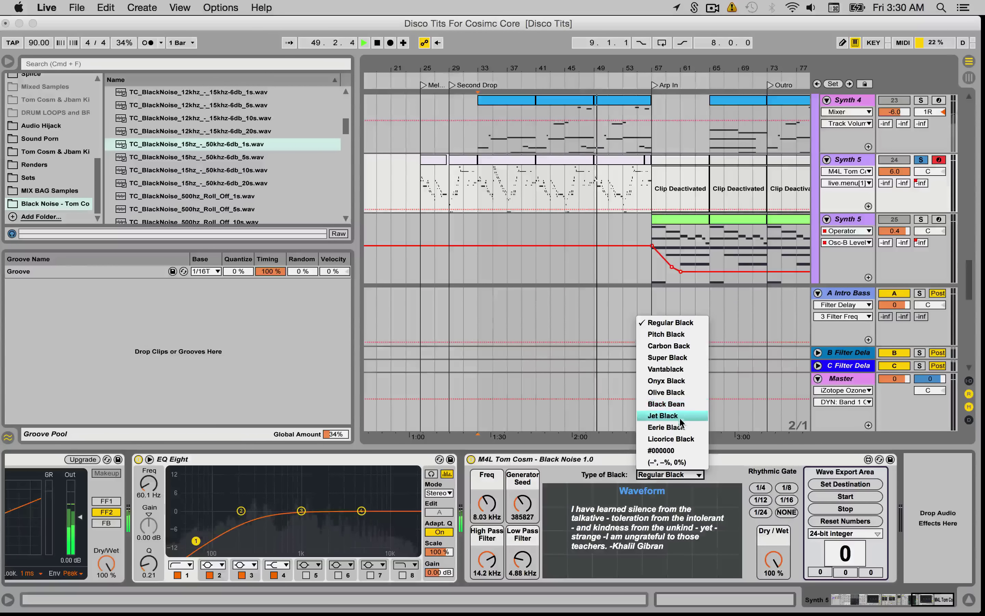
# Choose the Black Bean type, lower Dry/Wet to 23.6%, and stop playback.
pyautogui.click(684, 463)
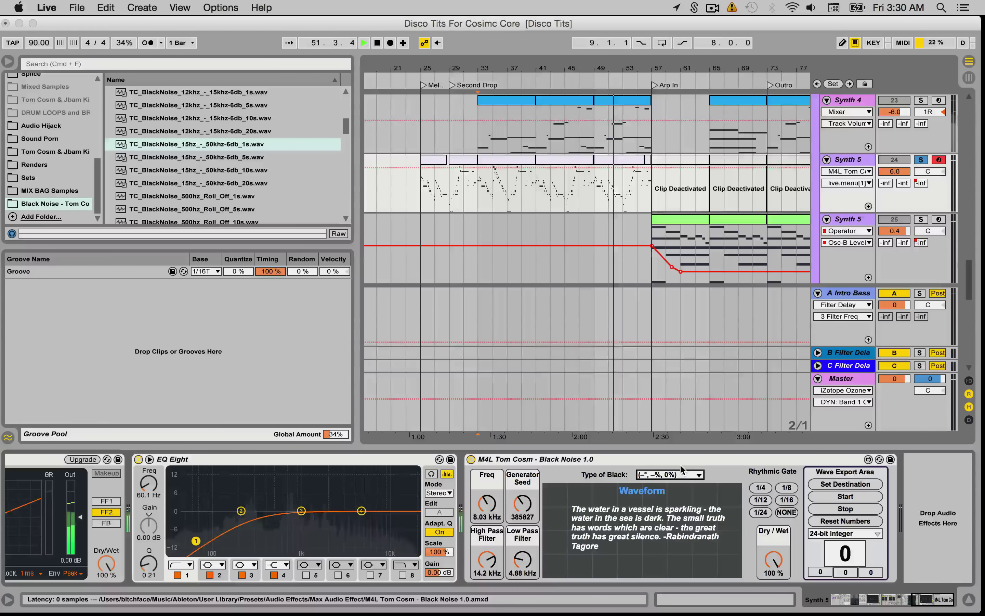
pyautogui.moveTo(770, 558); pyautogui.dragTo(769, 599)
pyautogui.press('space')
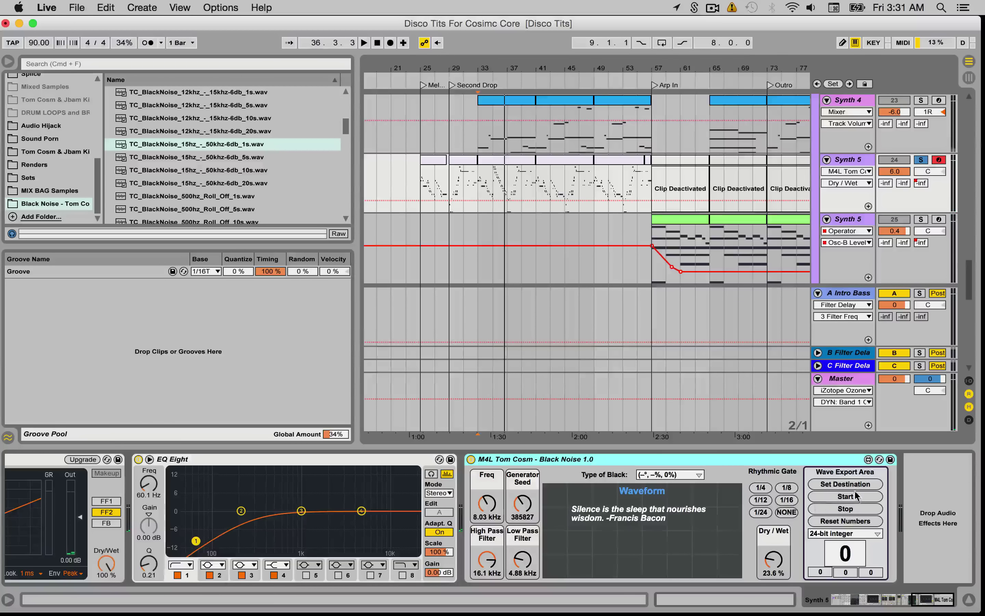
# Raise the noise frequency to 8.98 kHz and adjust the high pass to 13.7 kHz.
pyautogui.click(488, 506)
pyautogui.moveTo(490, 511); pyautogui.dragTo(490, 505)
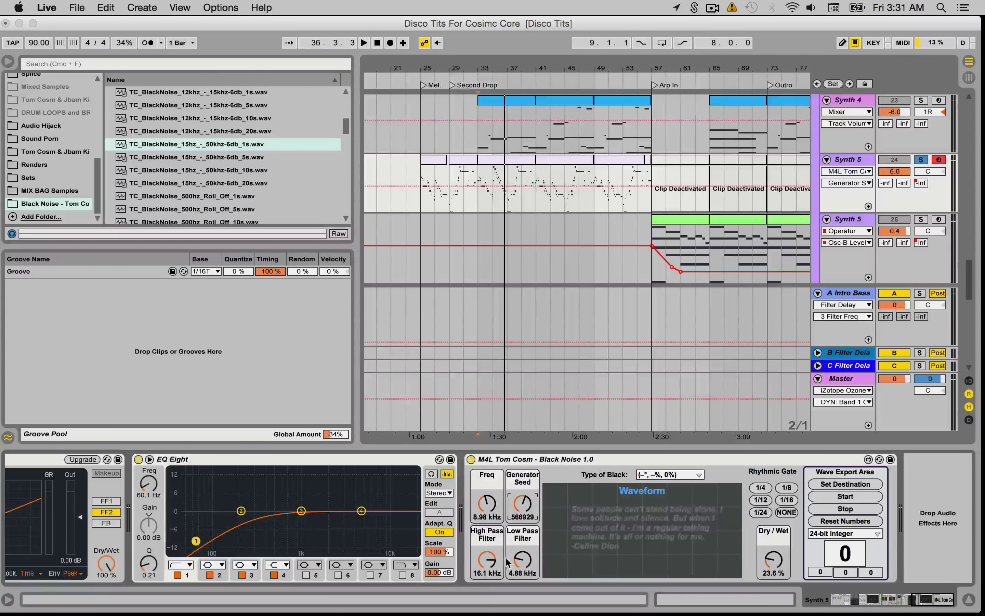
pyautogui.moveTo(487, 559); pyautogui.dragTo(497, 562)
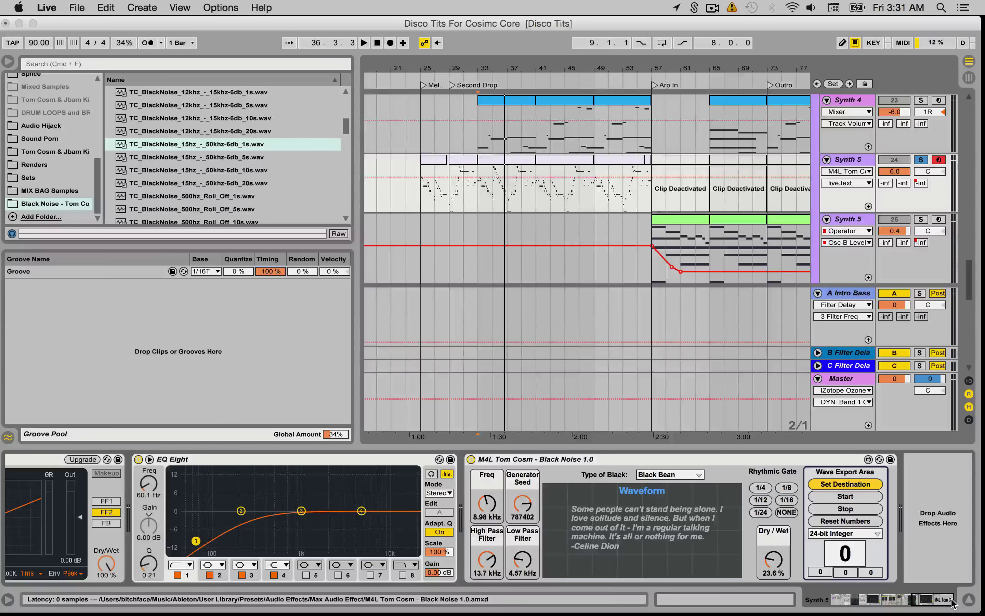
# Name the Black Noise export files NoiseTest and bring Dry/Wet back to 100%.
pyautogui.click(834, 509)
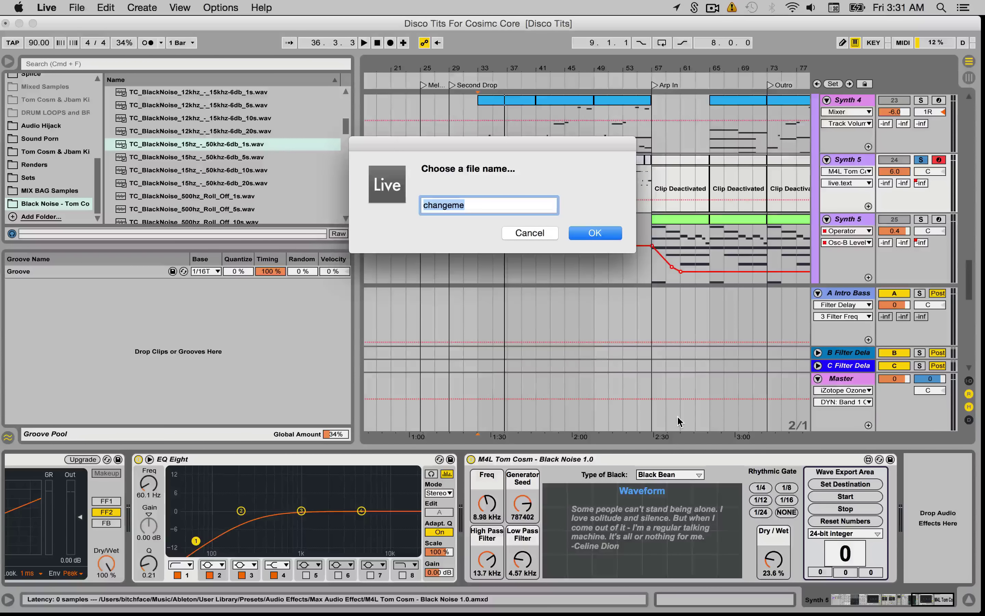
pyautogui.write('Nois')
pyautogui.write('eT')
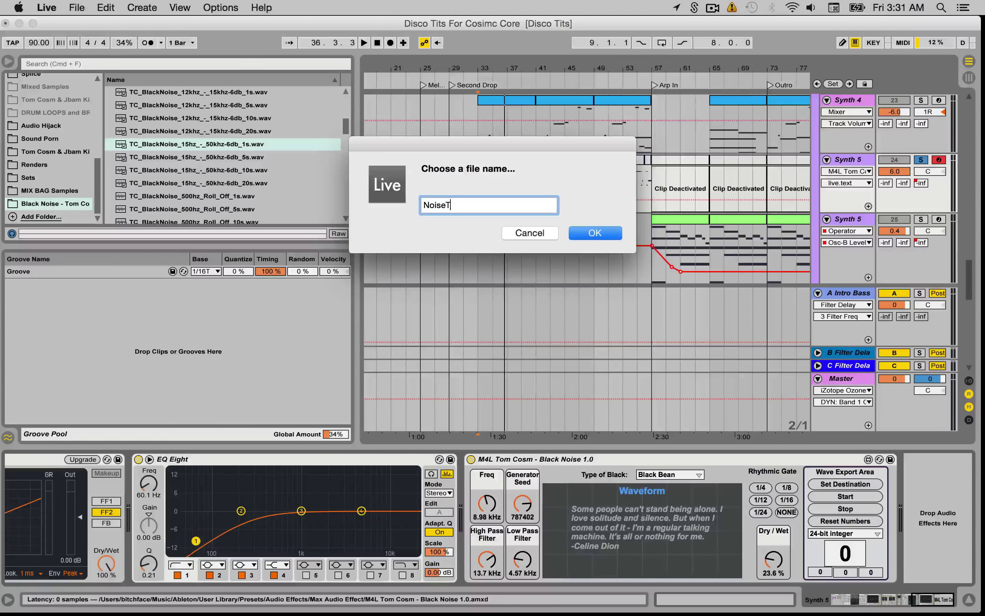
pyautogui.write('est')
pyautogui.press('Return')
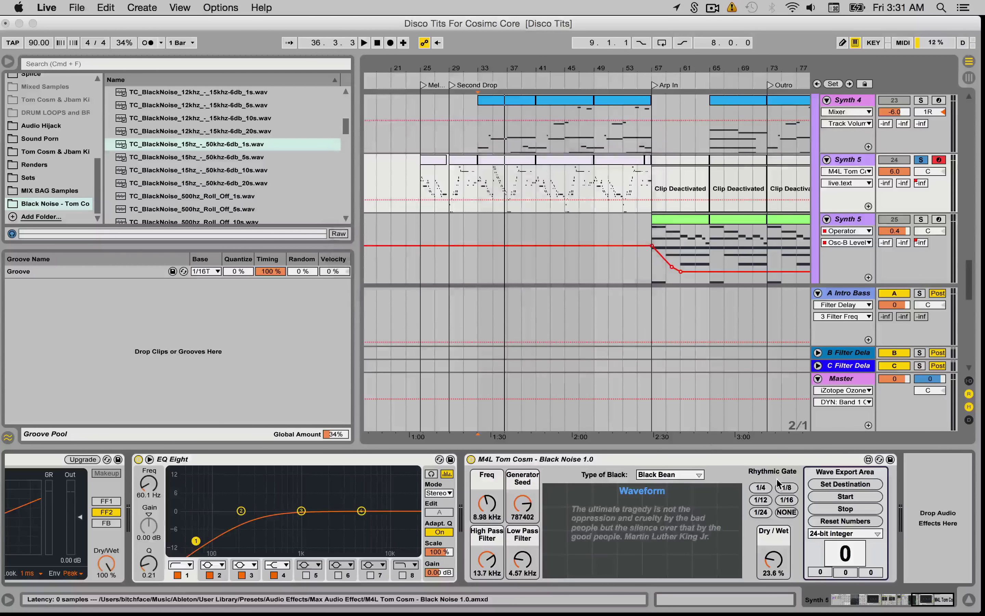
pyautogui.moveTo(786, 563); pyautogui.dragTo(786, 541)
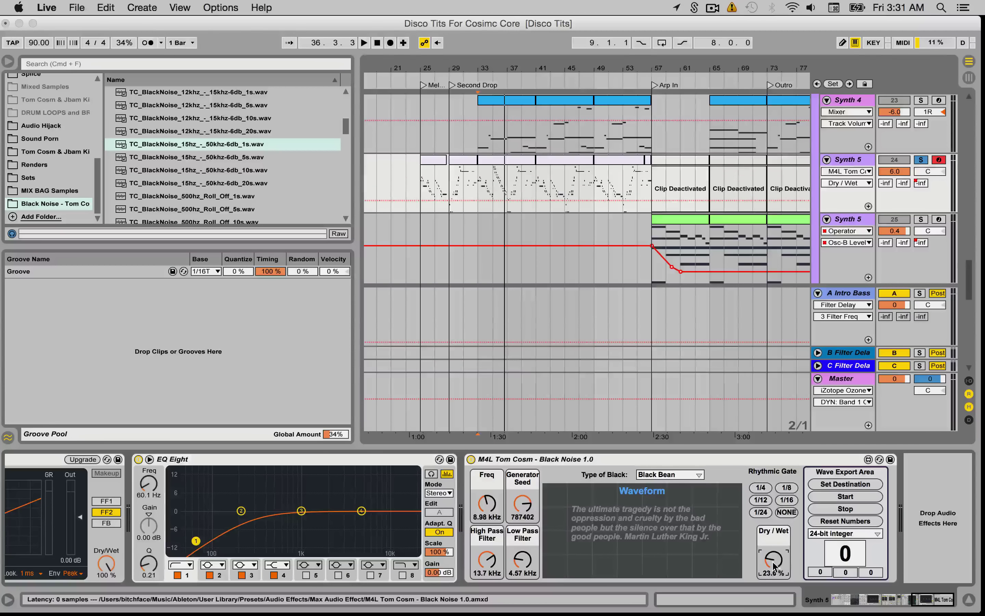
# Export the first two NoiseTest files, keeping 24-bit integer bit depth.
pyautogui.click(850, 496)
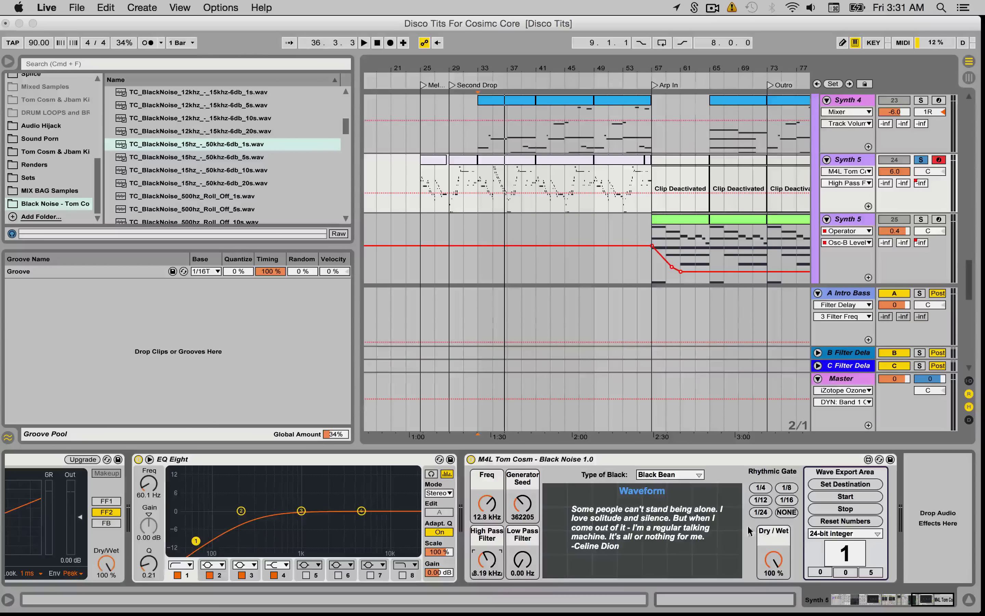
pyautogui.click(840, 496)
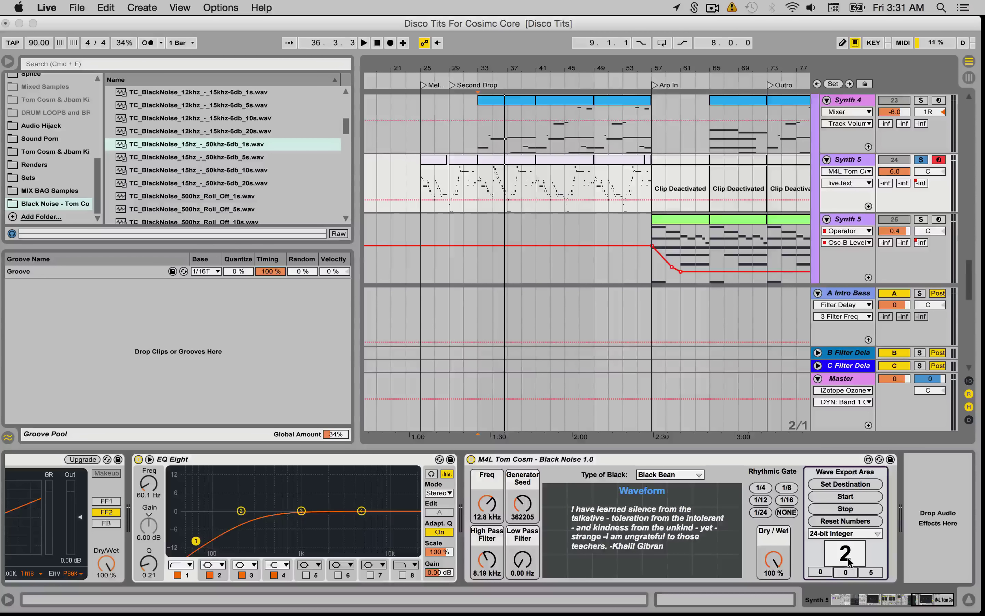
pyautogui.click(856, 530)
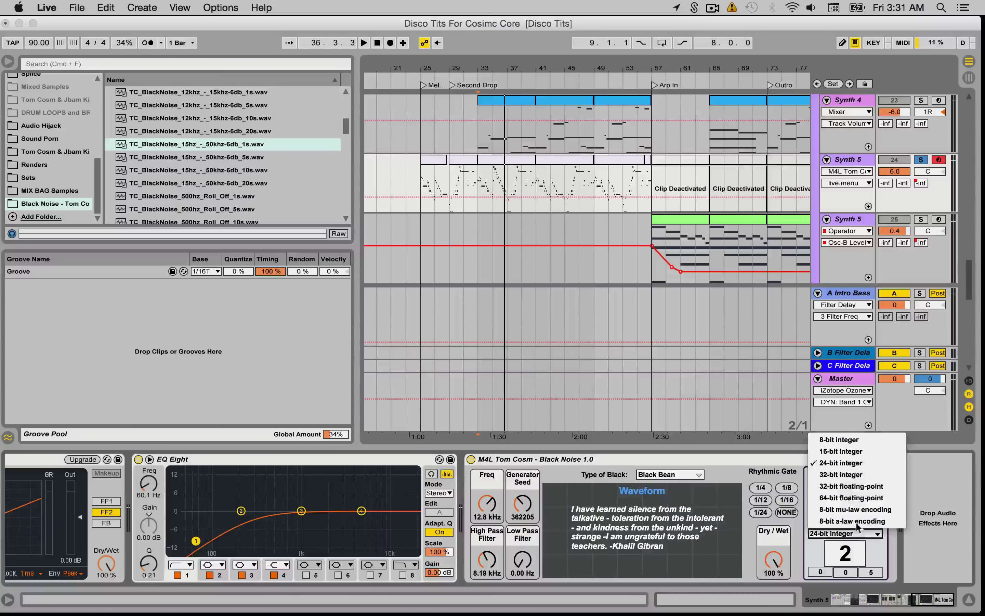
pyautogui.click(858, 472)
# Change the seed, lower the frequency, open low pass to 16.7 kHz, export the third file, and view the folder in Finder.
pyautogui.click(527, 505)
pyautogui.moveTo(528, 505); pyautogui.dragTo(527, 520)
pyautogui.moveTo(487, 504)
pyautogui.mouseDown()
pyautogui.moveTo(487, 525)
pyautogui.moveTo(487, 518)
pyautogui.mouseUp()
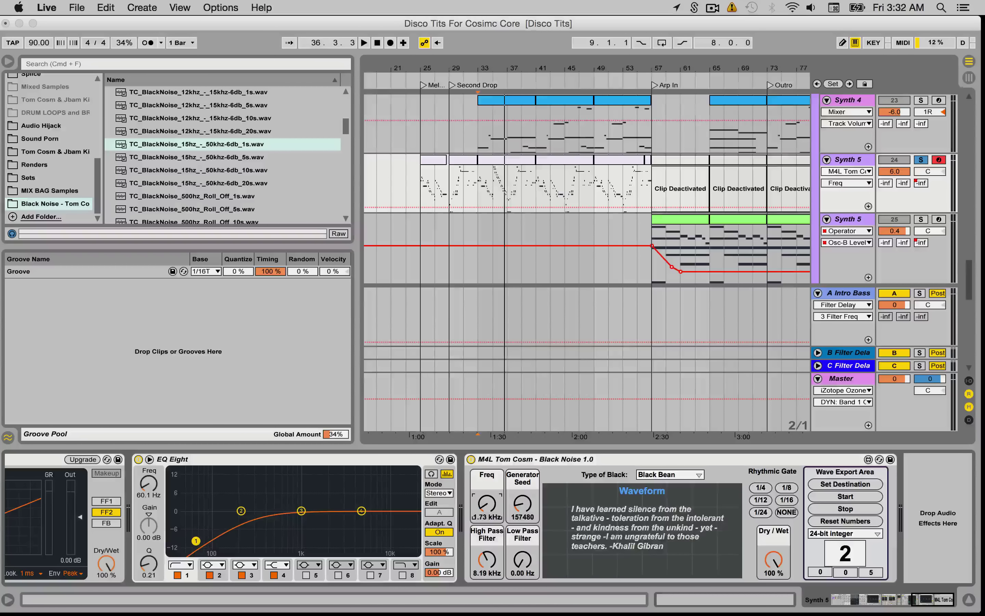
pyautogui.moveTo(531, 577); pyautogui.dragTo(531, 542)
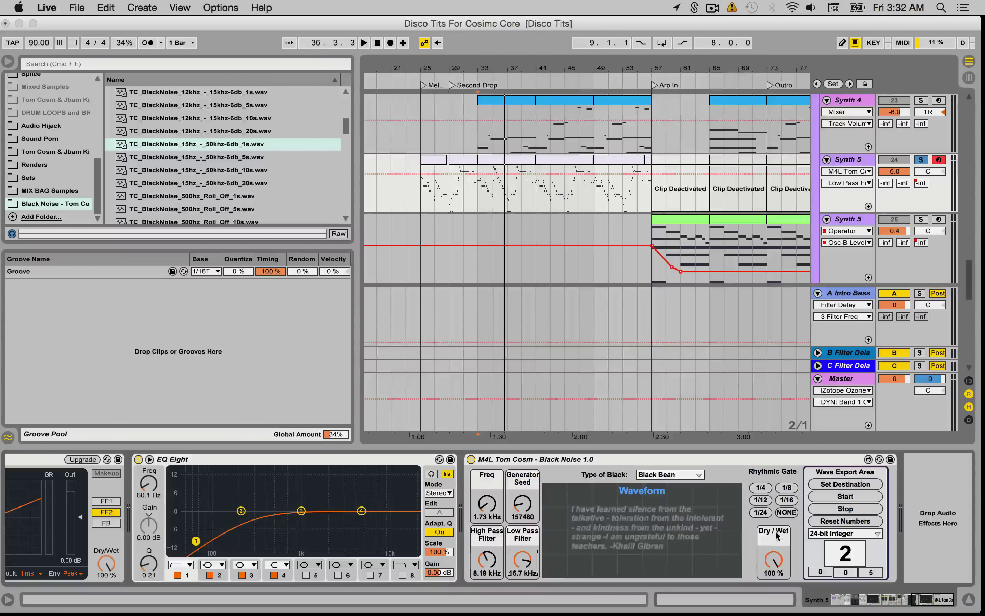
pyautogui.click(846, 497)
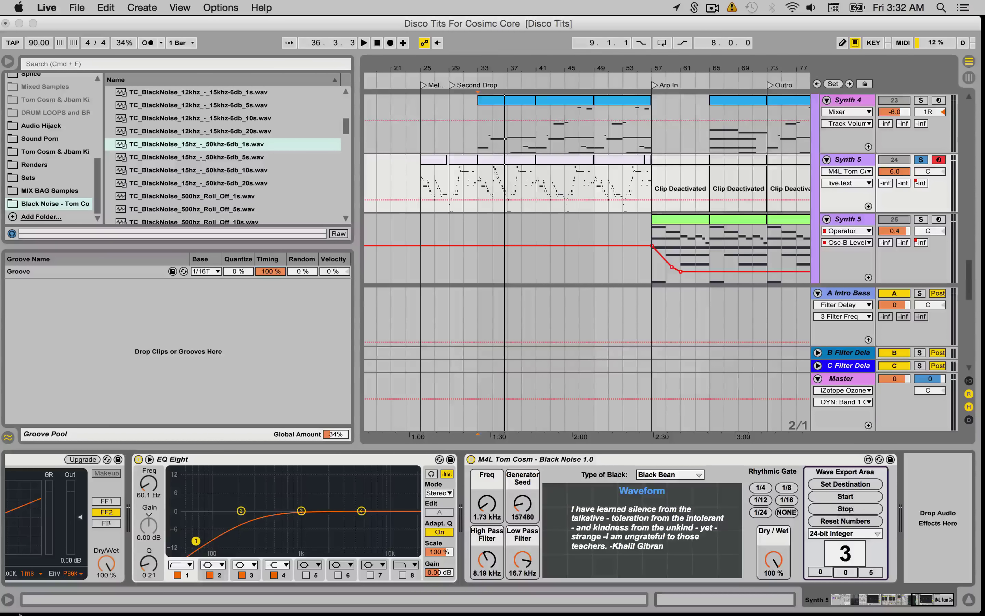
pyautogui.click(314, 598)
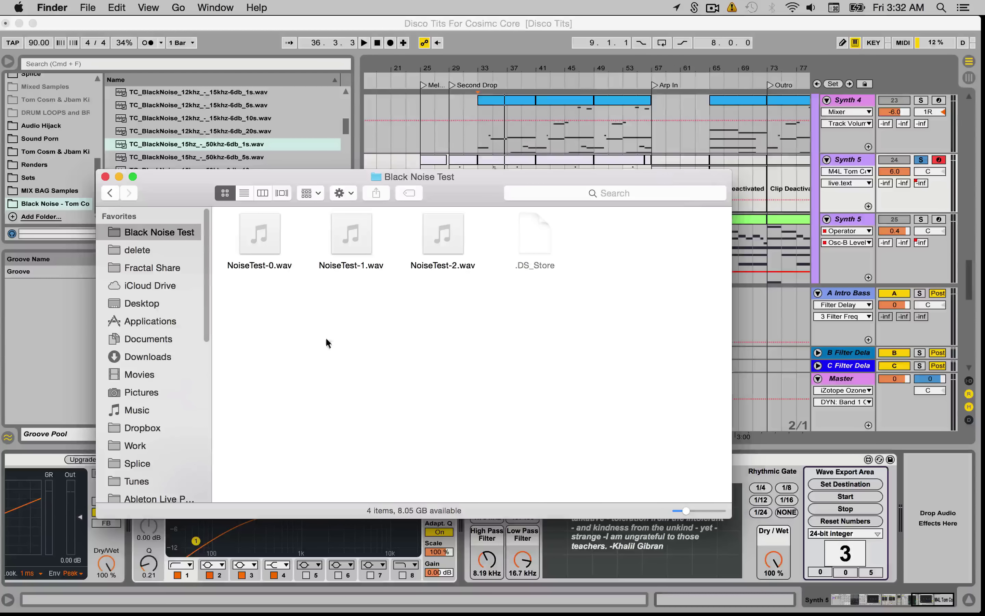
# Select among the NoiseTest files and listen to NoiseTest-0.wav in Quick Look.
pyautogui.click(274, 244)
pyautogui.click(338, 240)
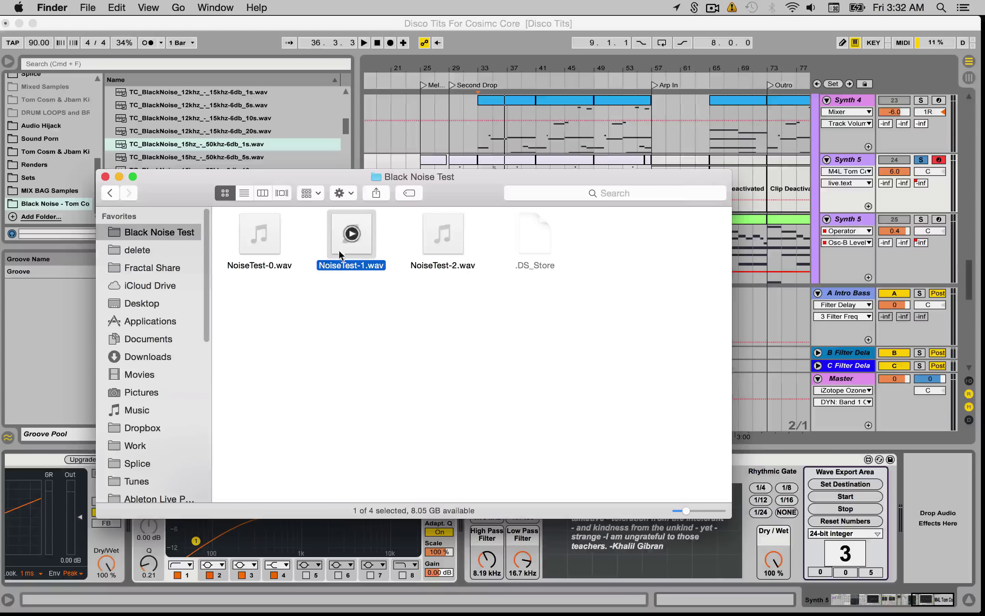
pyautogui.click(430, 246)
pyautogui.click(357, 249)
pyautogui.click(280, 250)
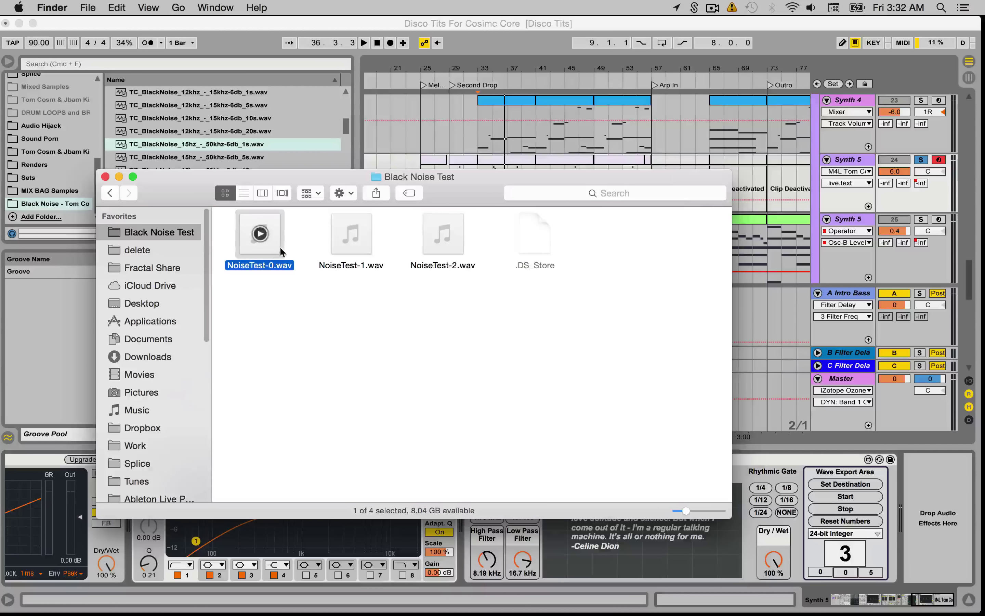
pyautogui.press('space')
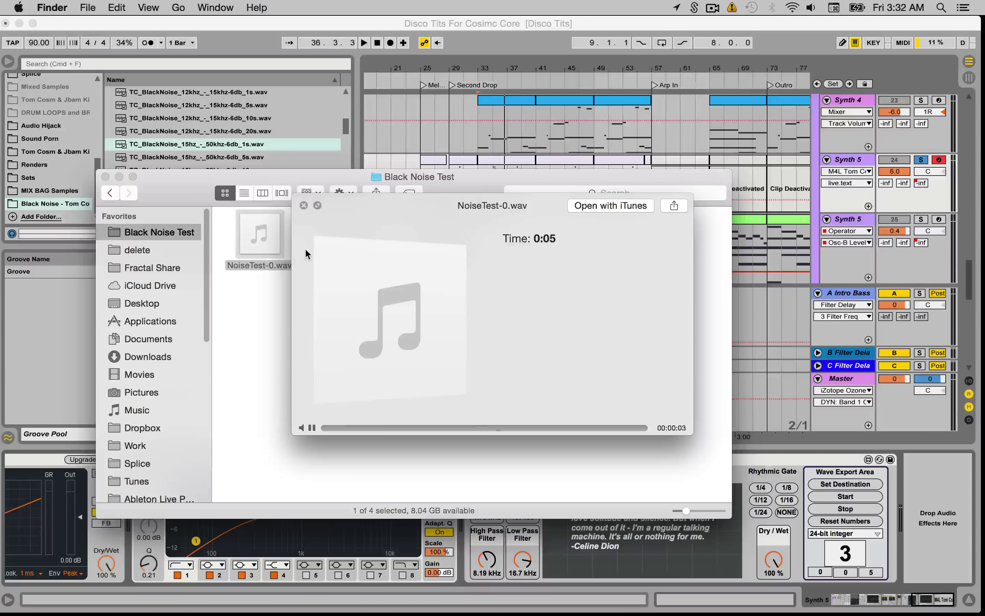
pyautogui.press('space')
# Listen to NoiseTest-1.wav and NoiseTest-2.wav, then drag NoiseTest-2.wav over Live and back.
pyautogui.click(354, 244)
pyautogui.press('space')
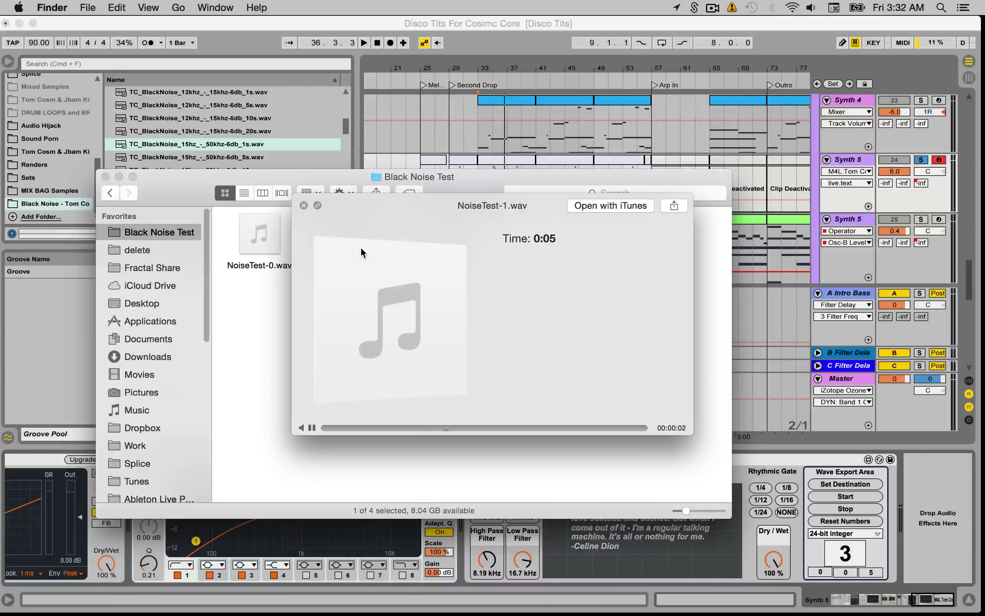
pyautogui.press('space')
pyautogui.click(427, 249)
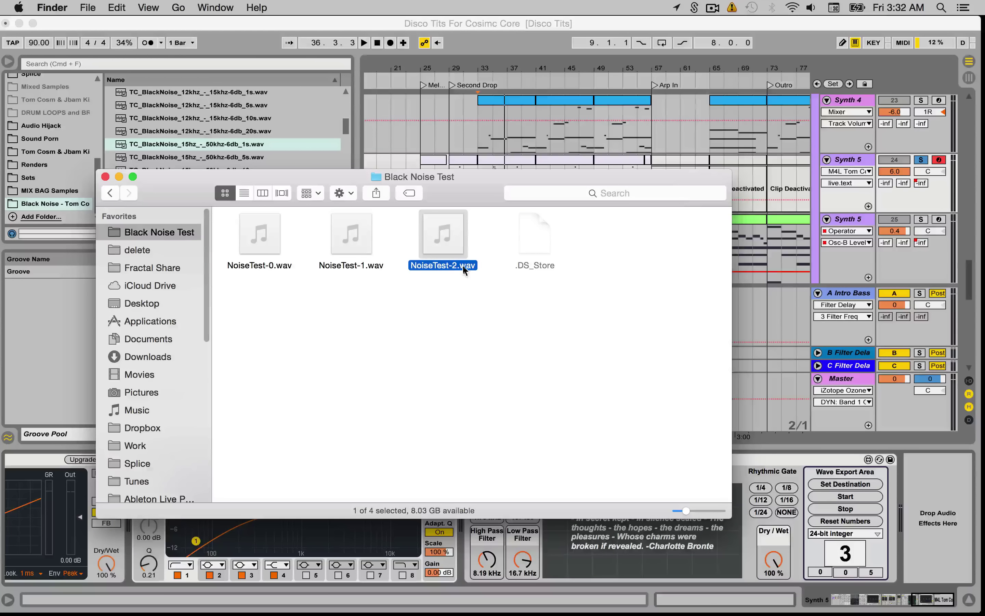
pyautogui.press('space')
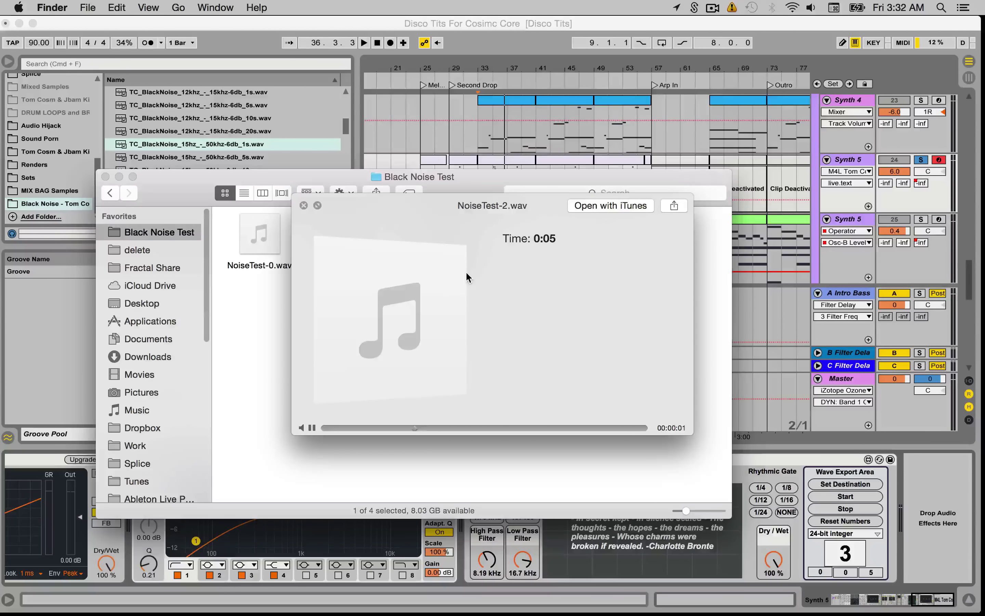
pyautogui.press('space')
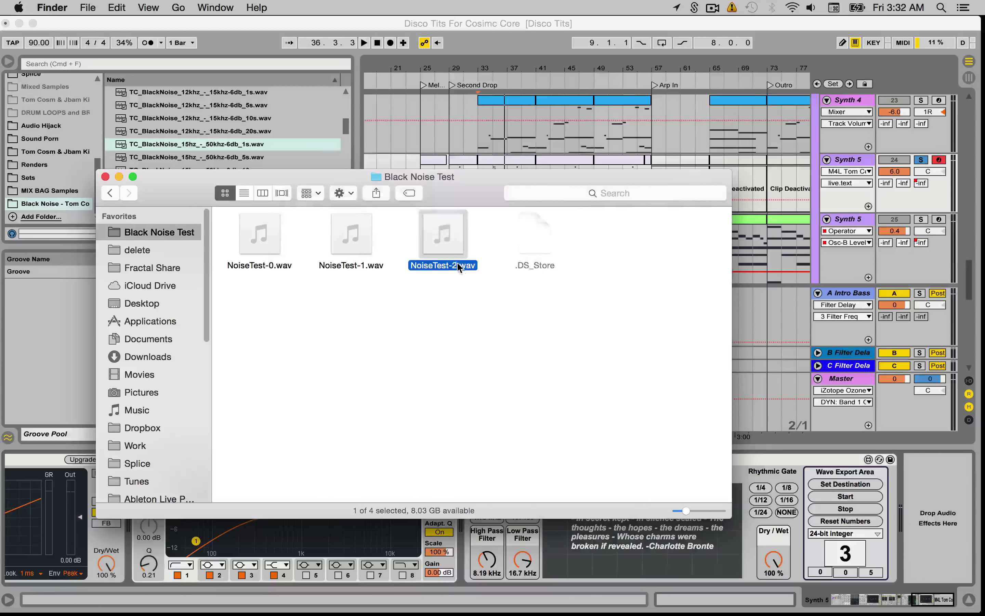
pyautogui.moveTo(532, 185); pyautogui.dragTo(462, 246)
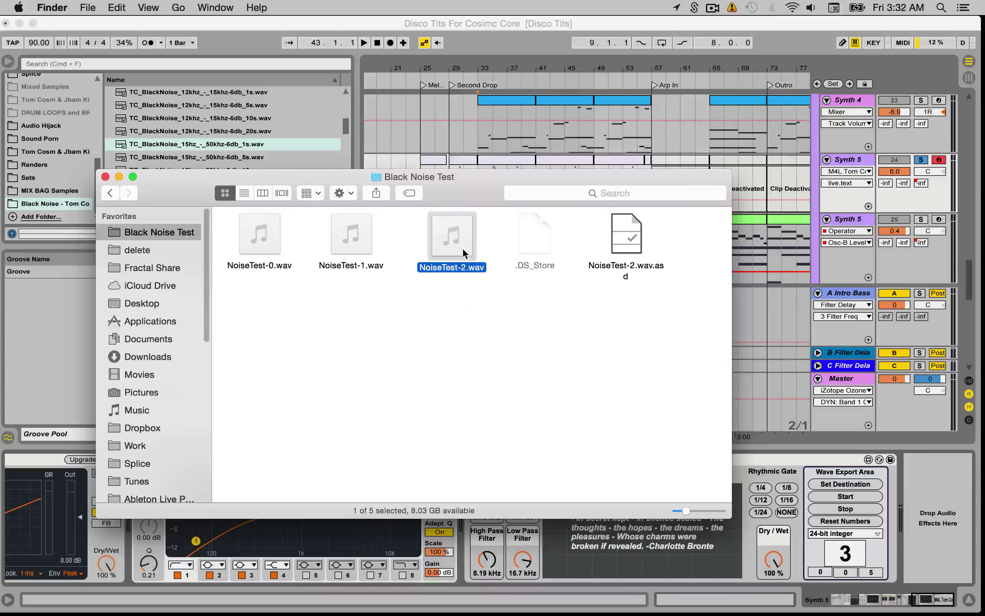